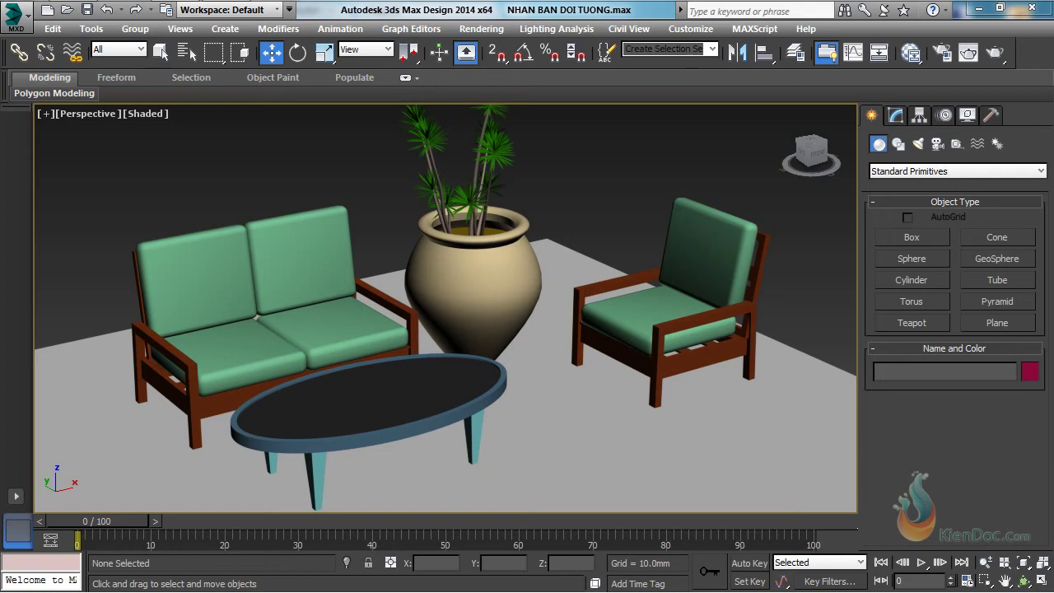
Select the armchair group Dungia in the perspective viewport.
left_click(728, 238)
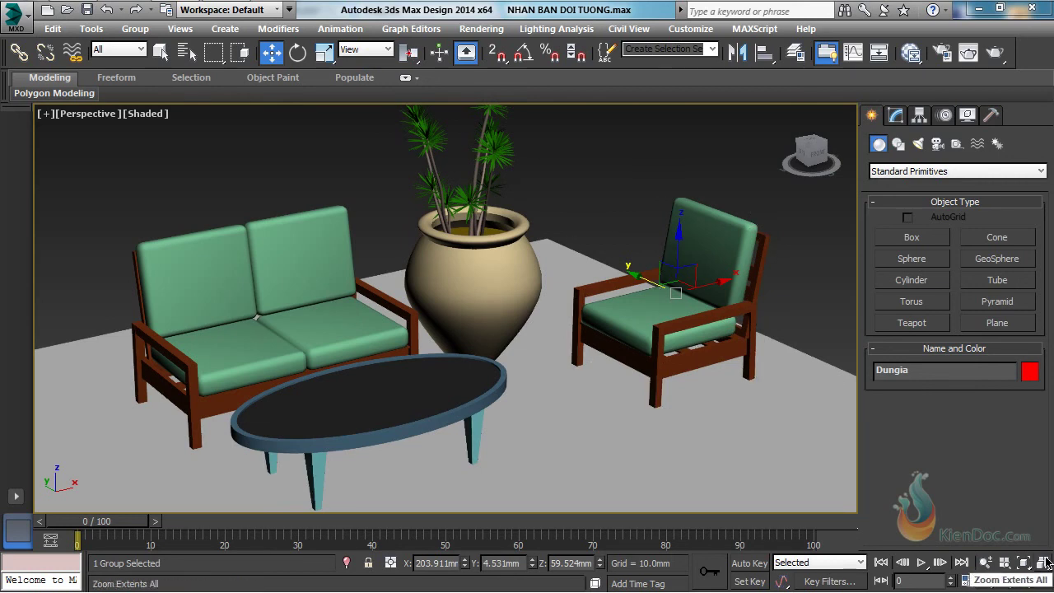
Clone the armchair as an instance named Dungia001 and move it about -124.6 mm along Y.
key("ctrl+v")
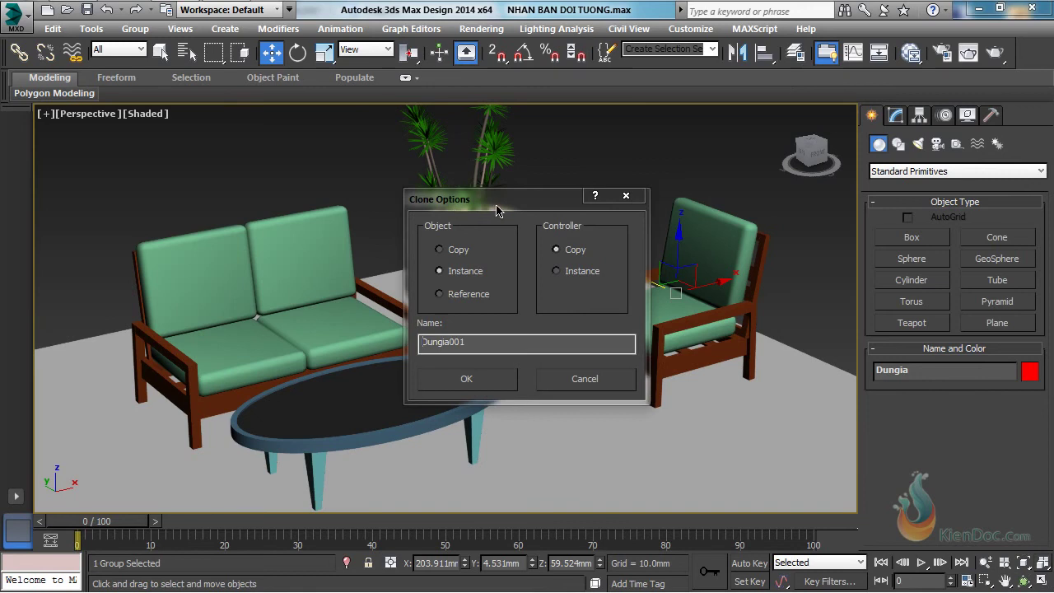
mouse_move(491, 207)
left_mouse_down()
mouse_move(128, 129)
mouse_move(126, 120)
left_mouse_up()
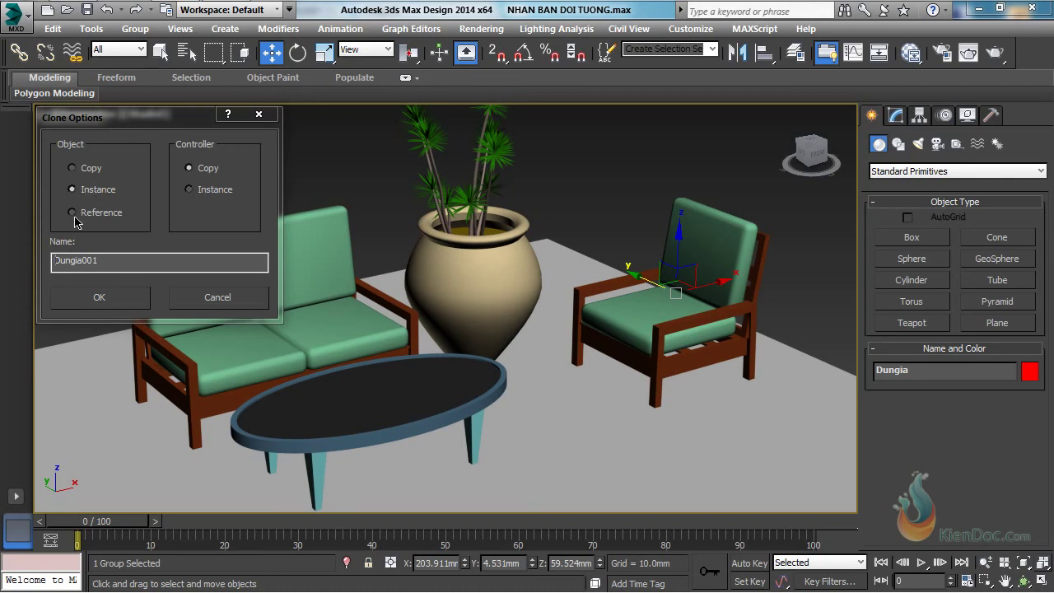
left_click(98, 262)
double_click(108, 262)
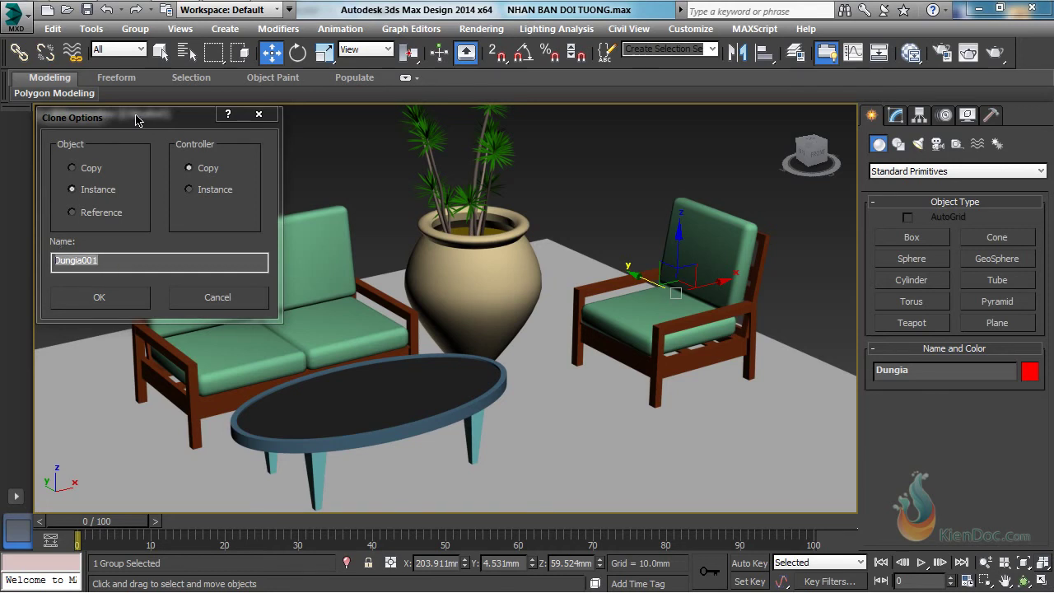
left_click_drag(135, 118, 136, 119)
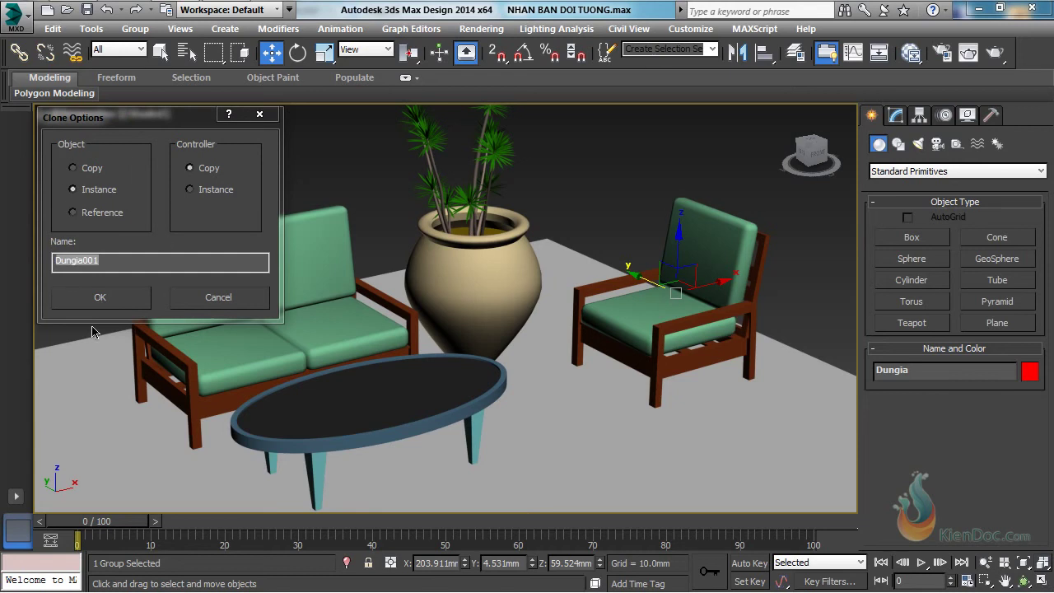
left_click(100, 298)
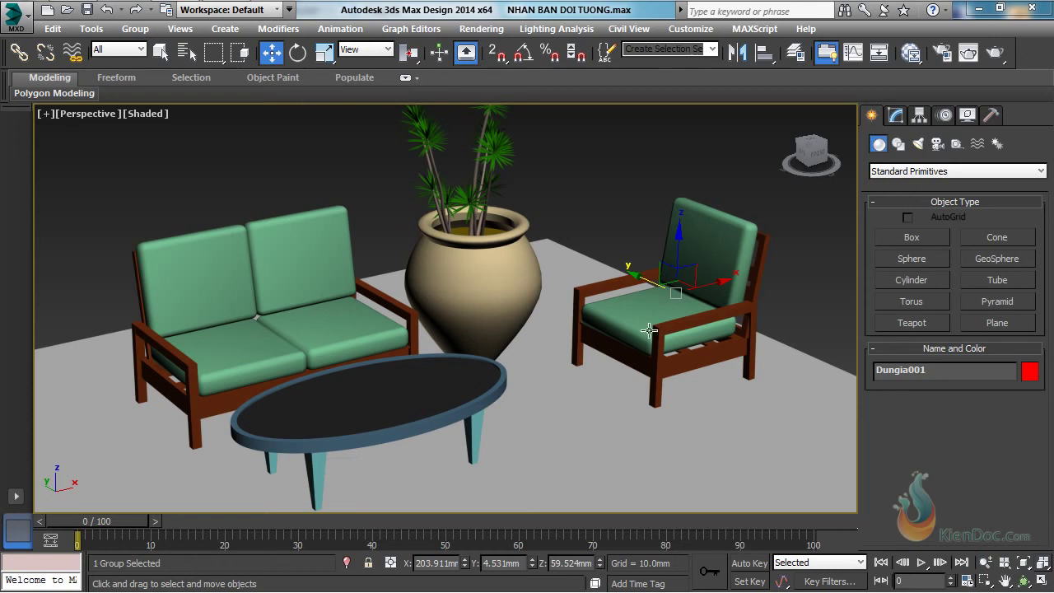
left_click_drag(637, 274, 777, 361)
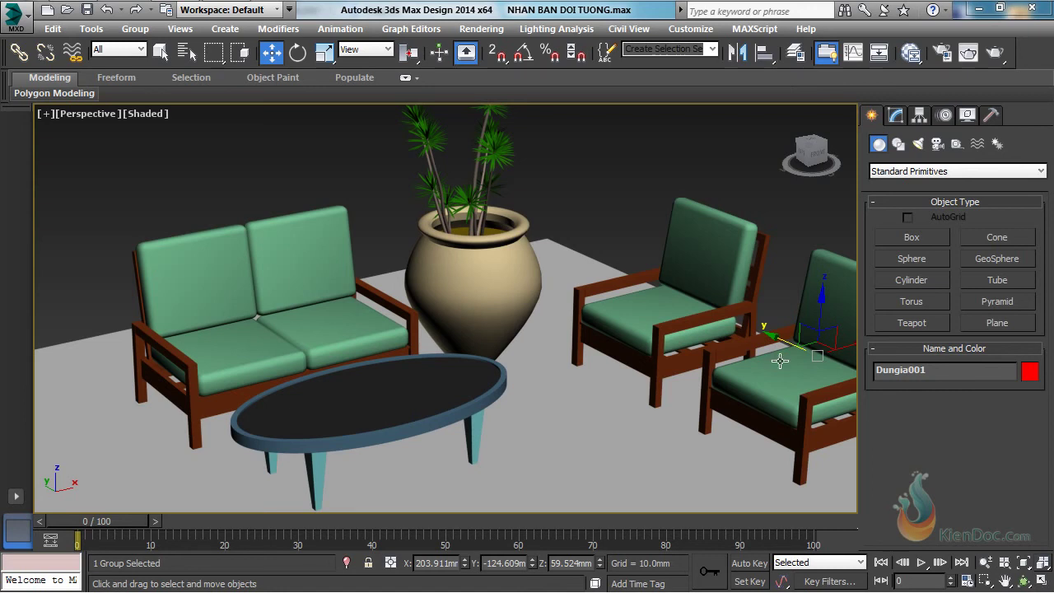
Draw a Teapot with AutoGrid on the oval coffee table top and frame it in view.
left_click(913, 326)
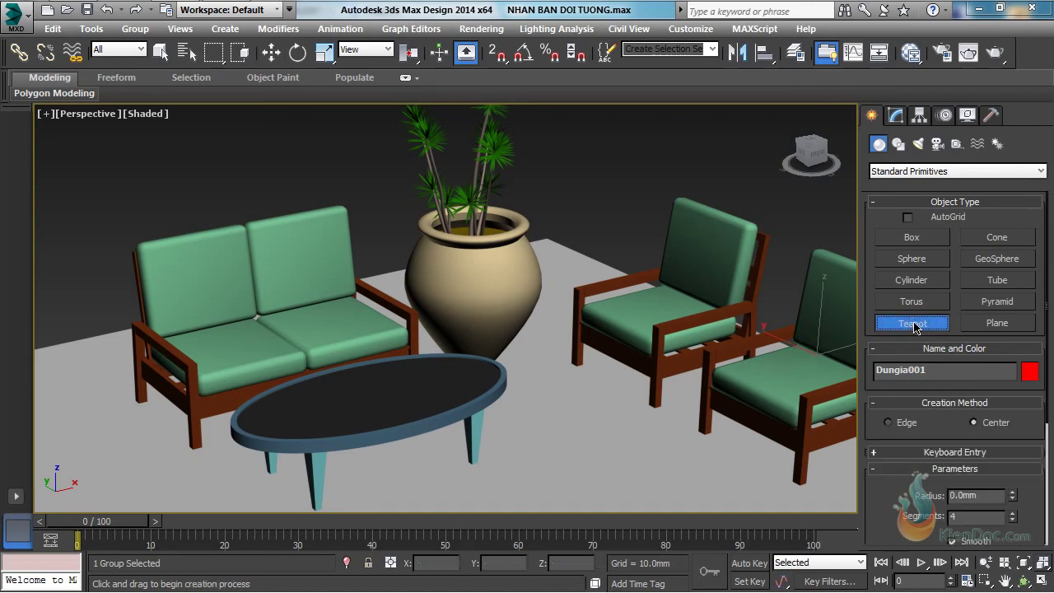
left_click(907, 217)
left_click_drag(281, 416, 405, 390)
key("w")
key("z")
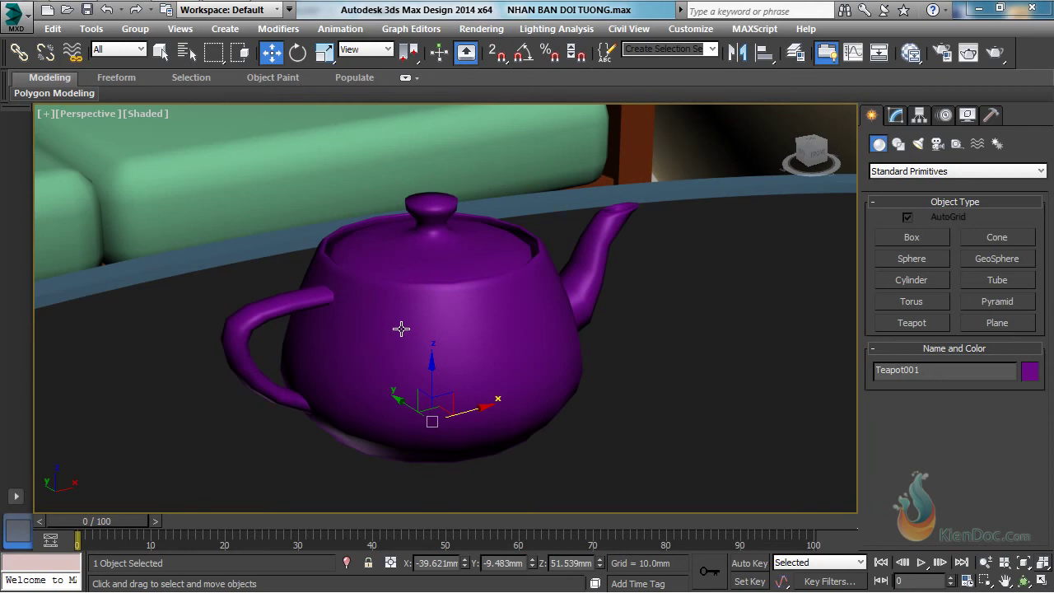
scroll(443, 341, "down", 6)
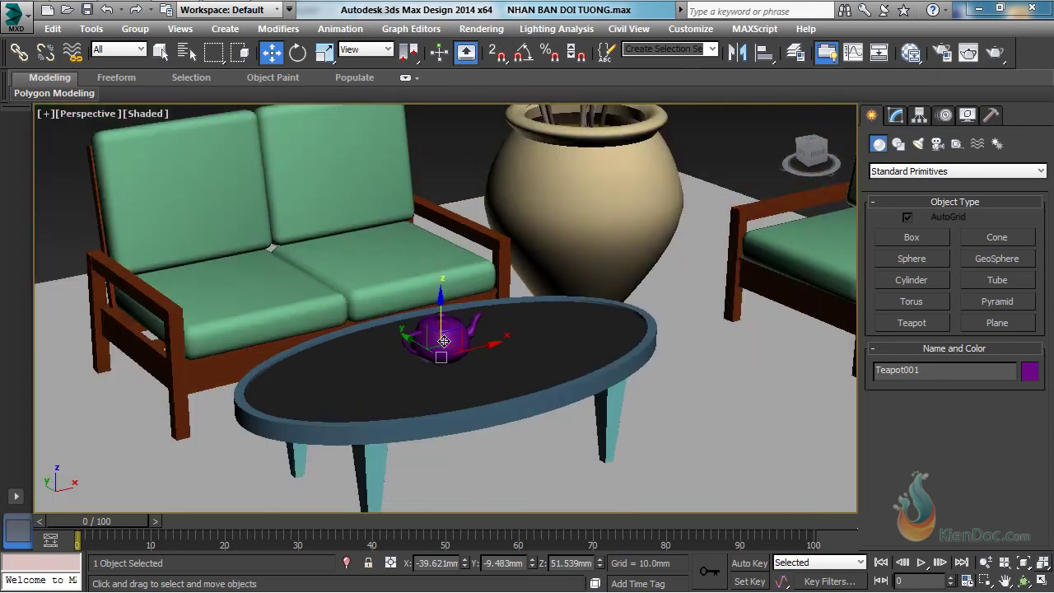
scroll(444, 340, "up", 2)
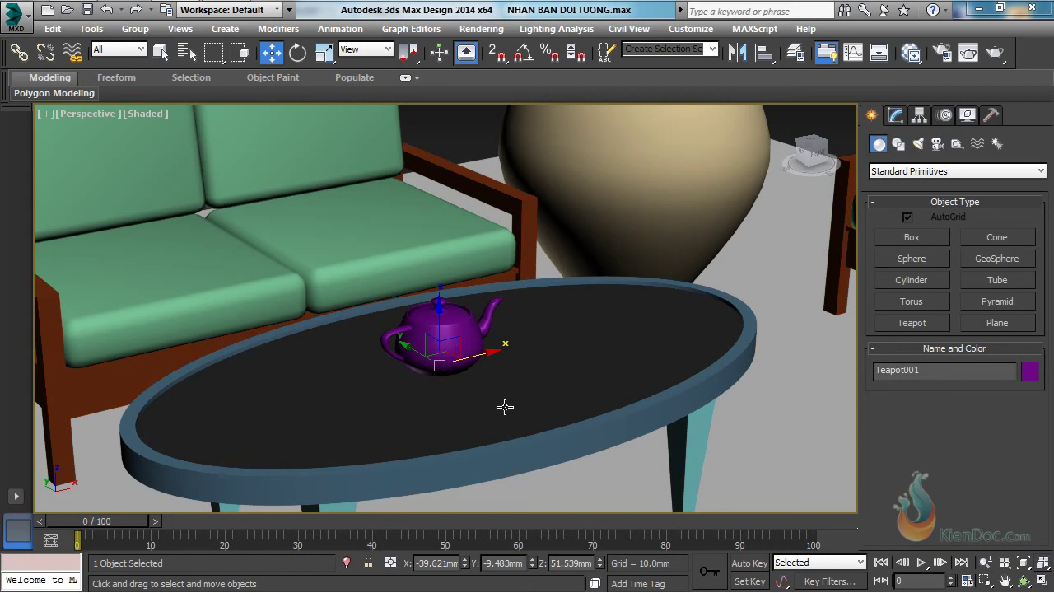
key("ctrl+v")
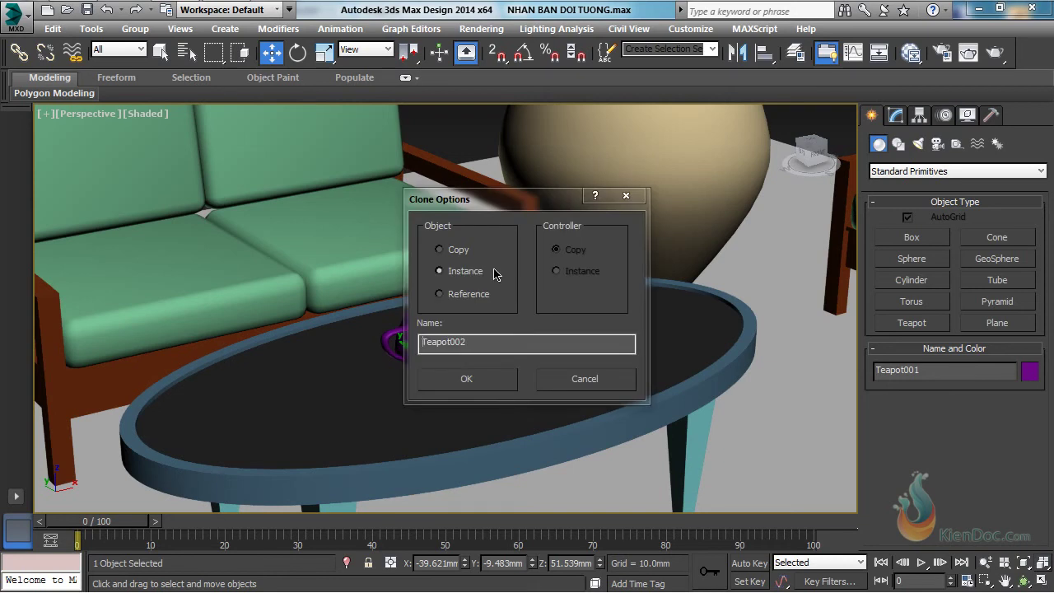
left_click(449, 249)
left_click_drag(510, 202, 570, 179)
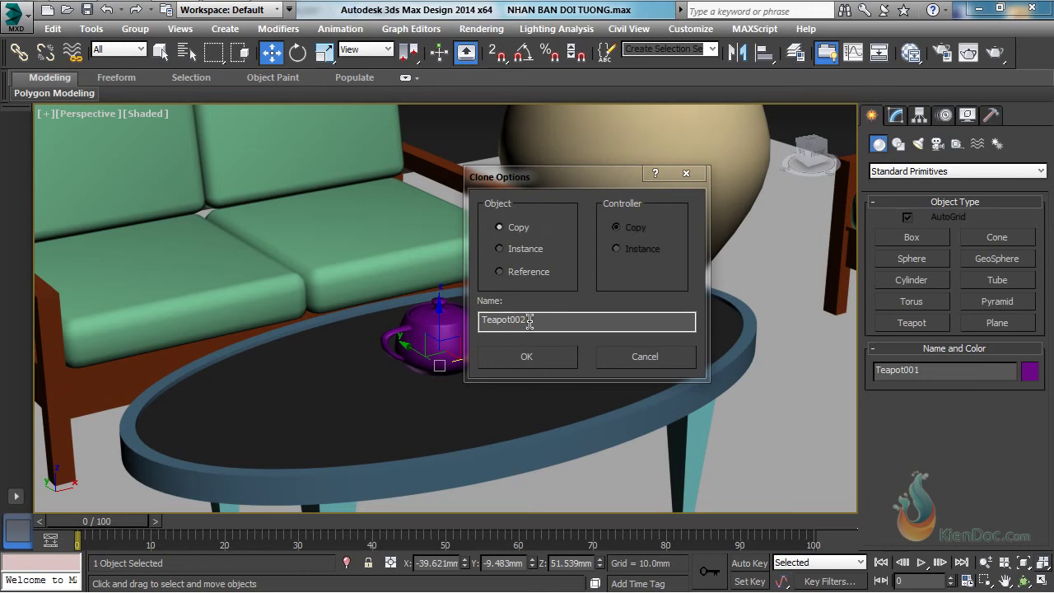
left_click(527, 355)
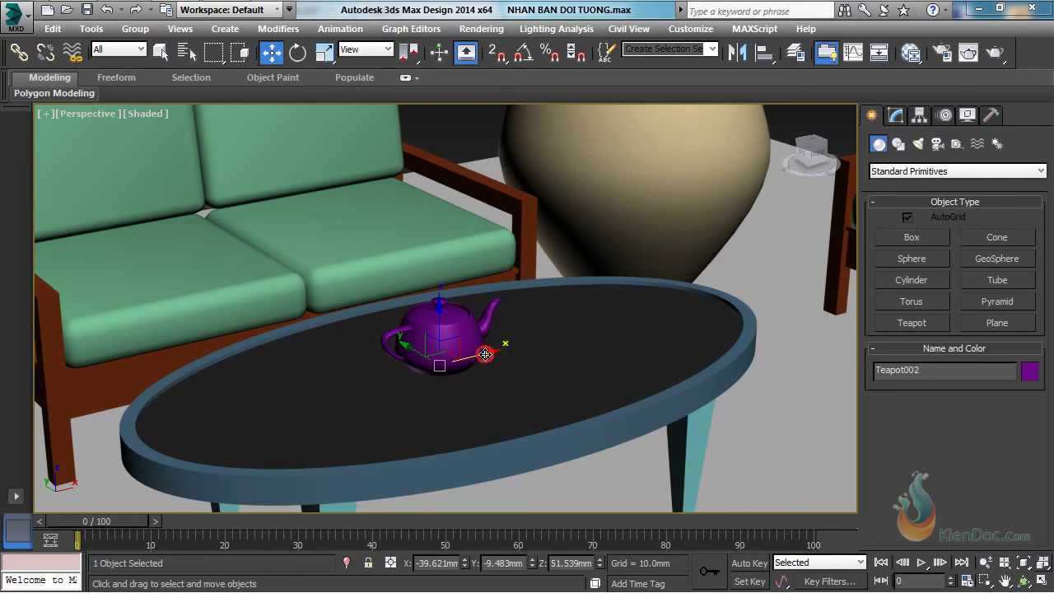
left_click_drag(484, 354, 615, 342)
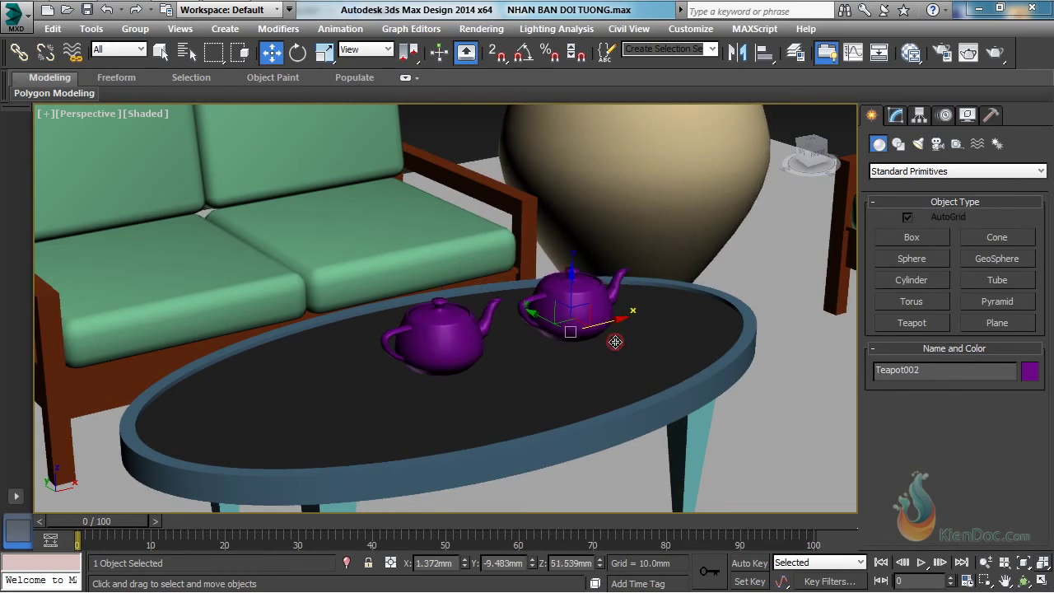
left_click(897, 117)
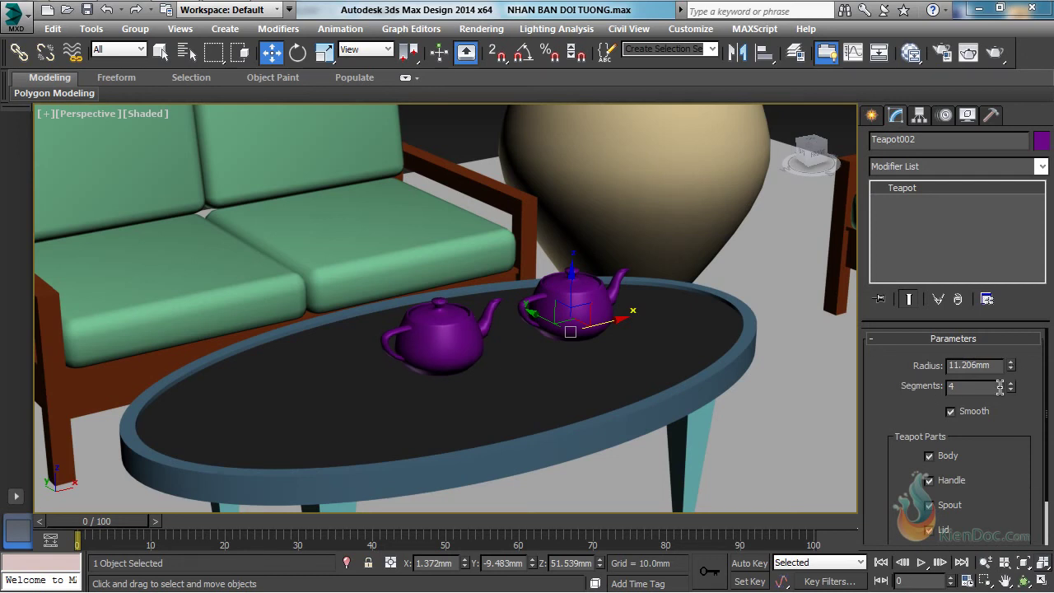
mouse_move(1009, 365)
left_mouse_down()
mouse_move(1017, 313)
mouse_move(1013, 366)
left_mouse_up()
left_click_drag(607, 325, 469, 345)
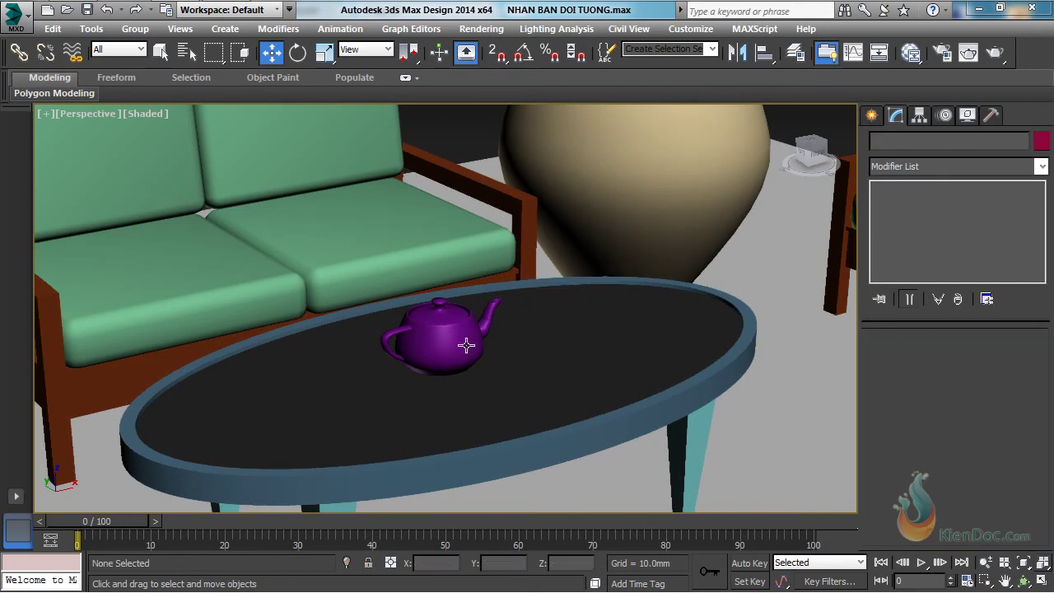
Make an instanced teapot copy Teapot002 to the right and raise the shared radius to 12.949mm.
left_click(446, 340)
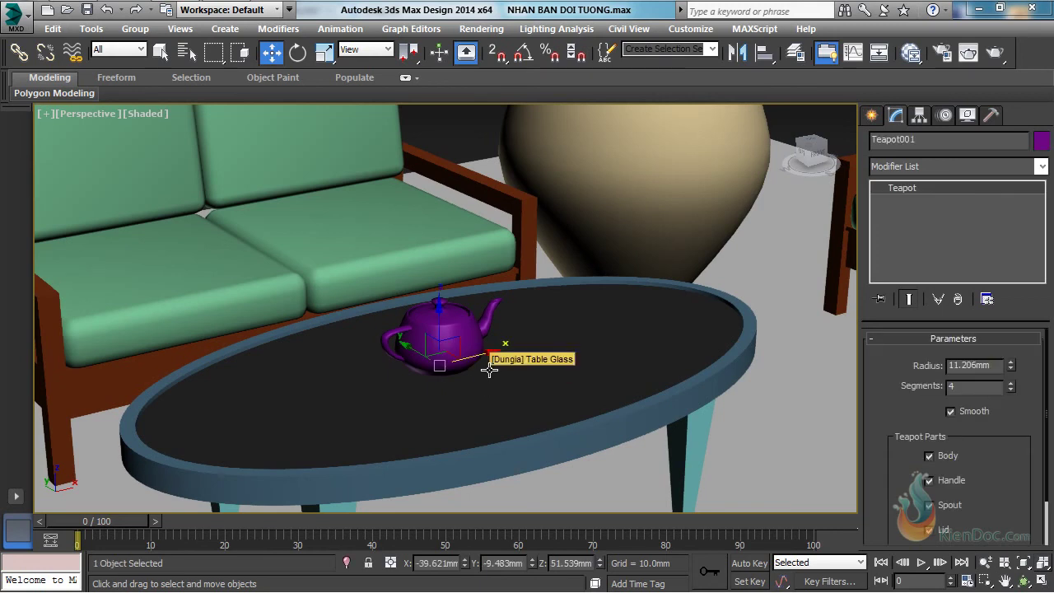
key("ctrl+v")
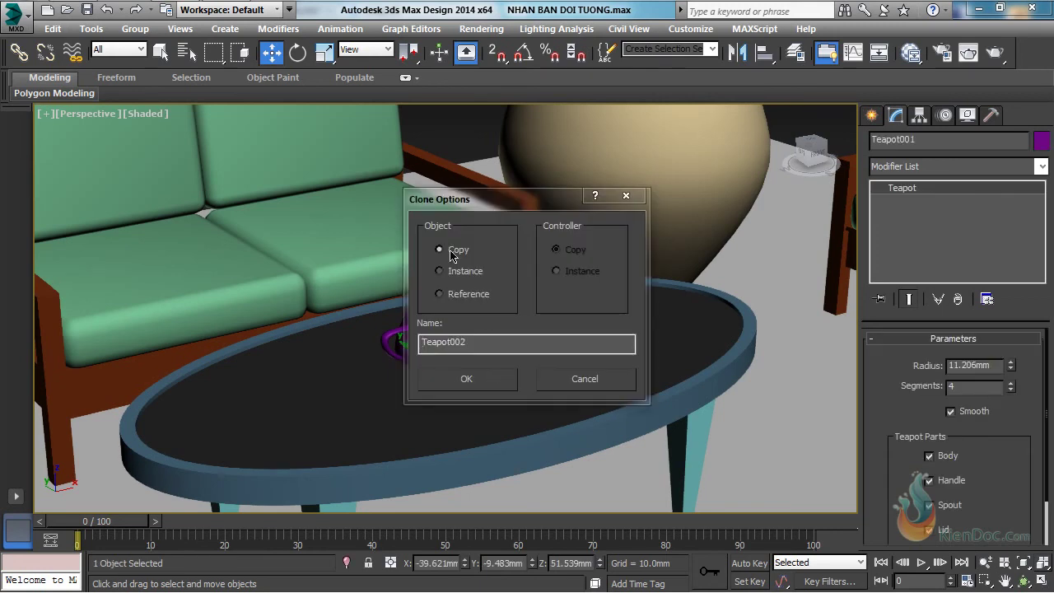
left_click(442, 271)
left_click(484, 380)
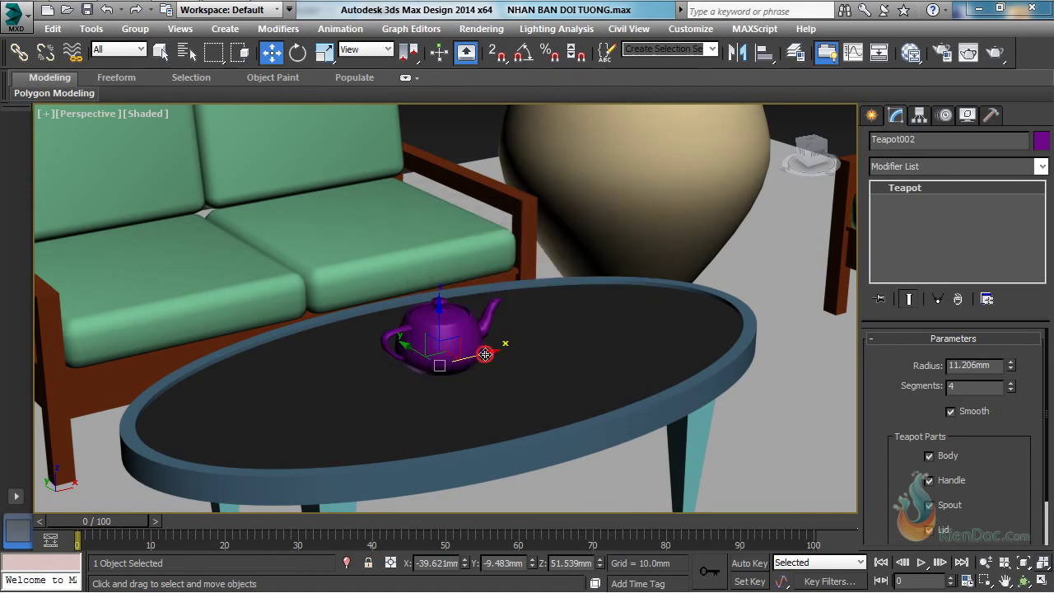
left_click_drag(485, 353, 624, 339)
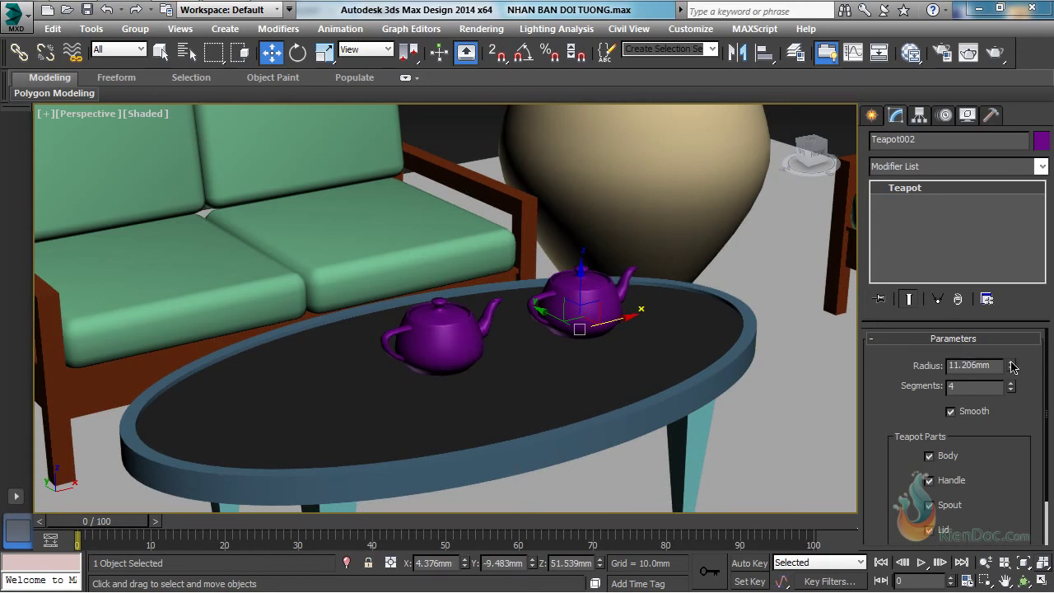
mouse_move(1013, 366)
left_mouse_down()
mouse_move(1013, 337)
mouse_move(1013, 363)
mouse_move(1010, 355)
left_mouse_up()
Delete the Teapot002 instance and reselect Teapot001.
left_click(442, 331)
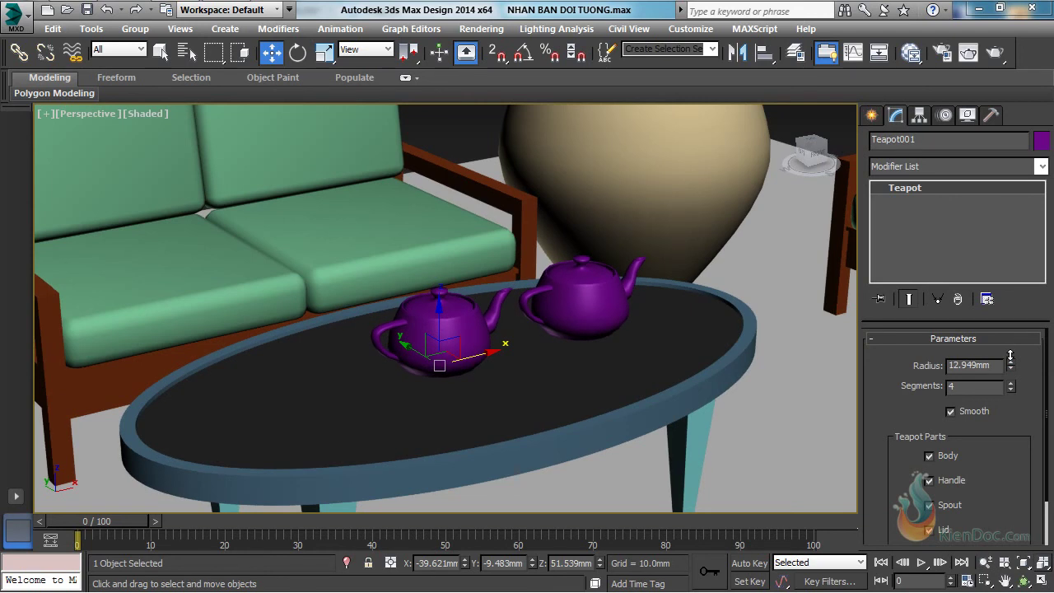
left_click(572, 296)
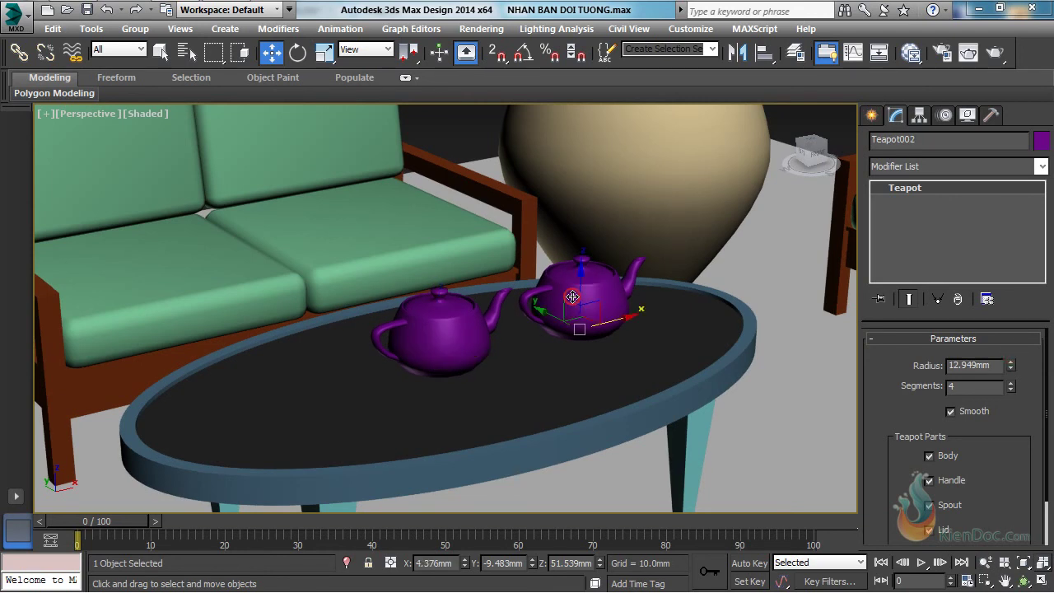
key("Delete")
left_click(428, 326)
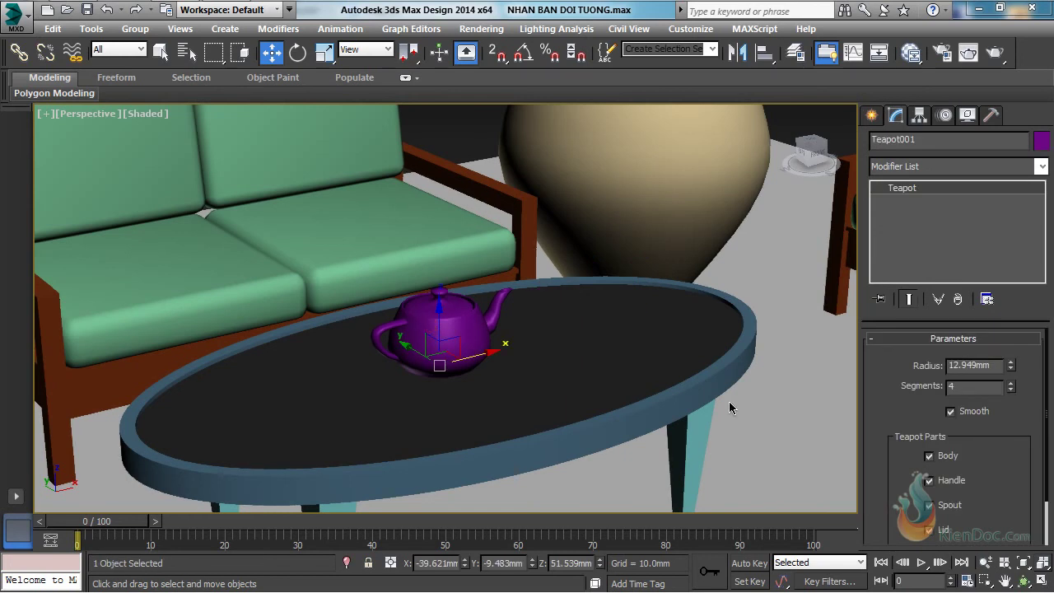
Create a Reference clone of the teapot and slide it right along the table.
key("ctrl+v")
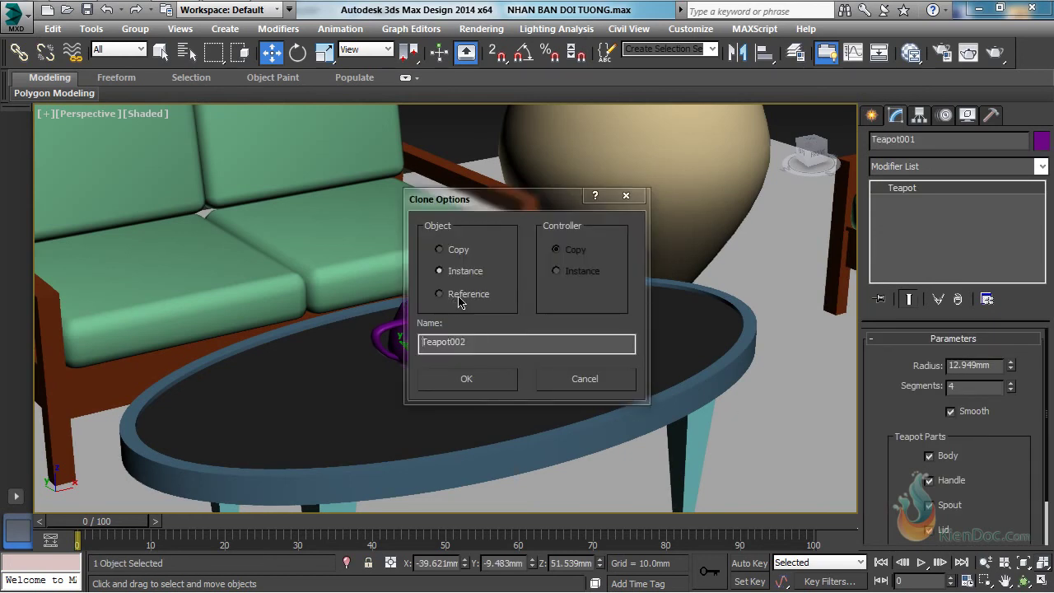
left_click(457, 294)
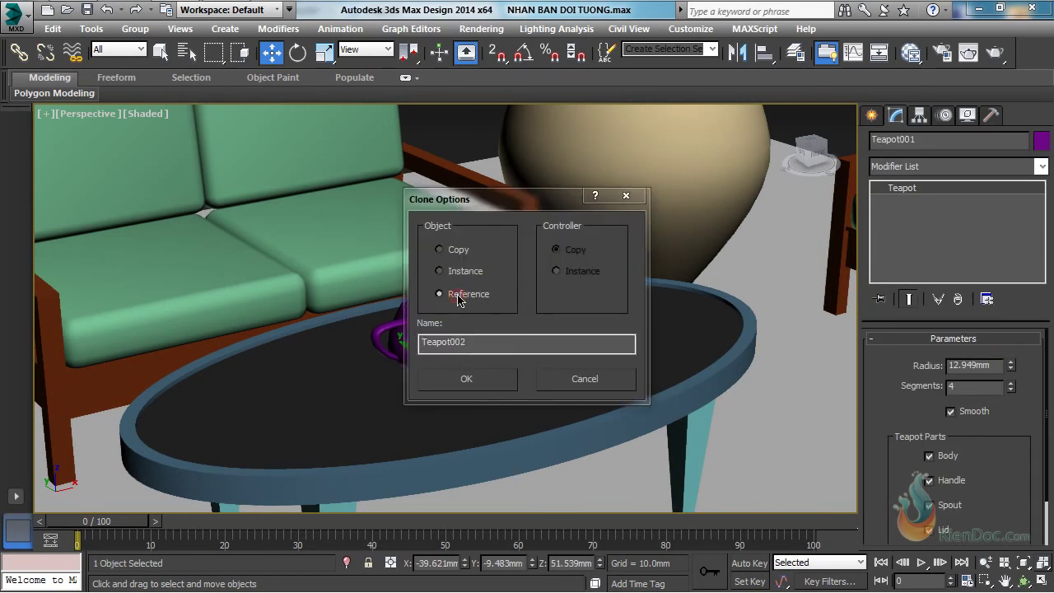
left_click(477, 384)
mouse_move(489, 348)
left_mouse_down()
mouse_move(623, 337)
mouse_move(617, 303)
left_mouse_up()
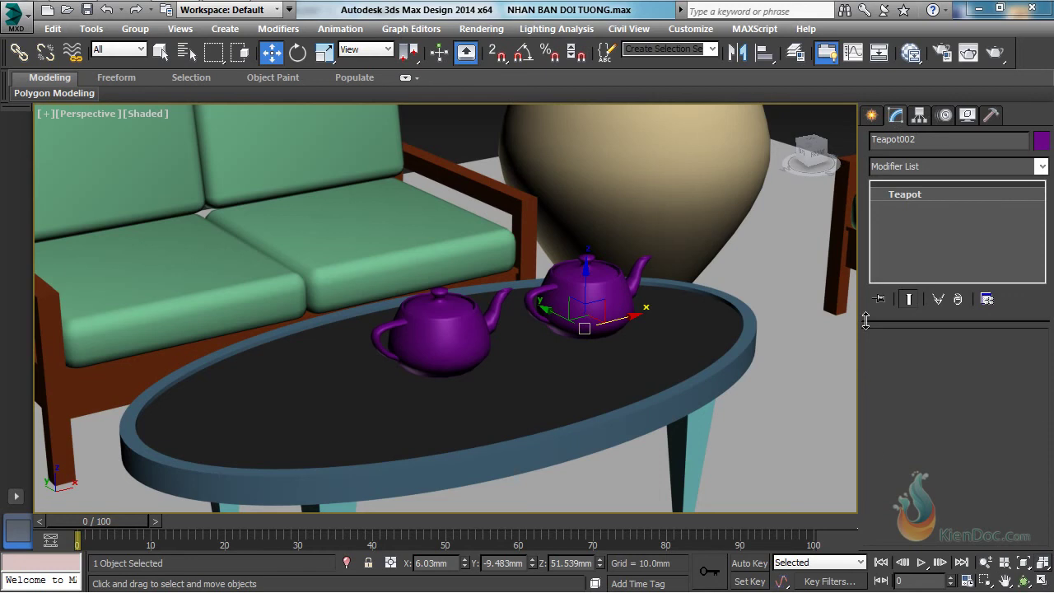
Raise Teapot001's radius to 13.856mm, then select the reference clone for removal.
left_click(430, 343)
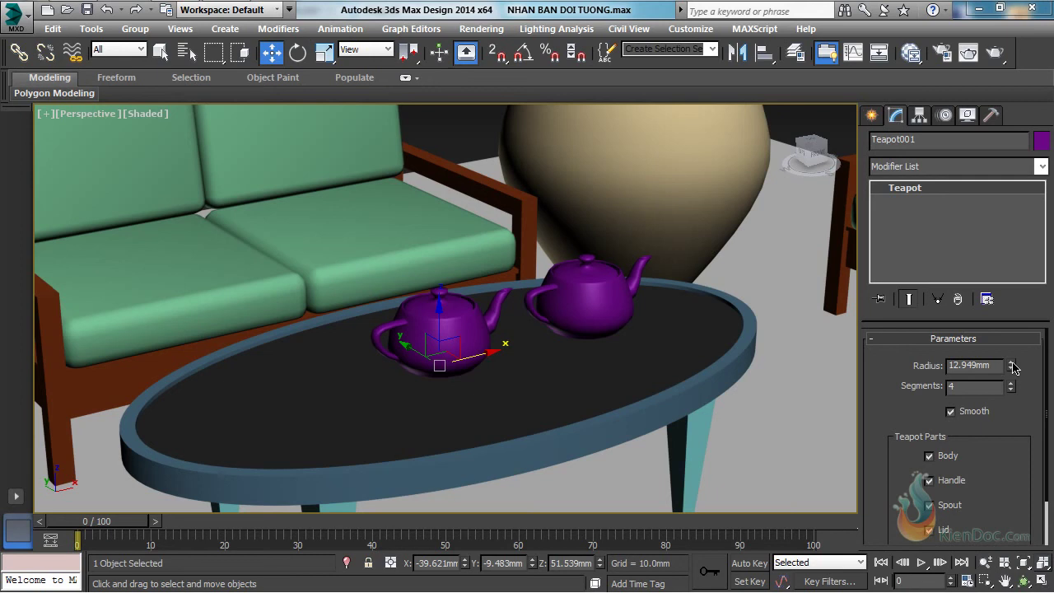
mouse_move(1013, 368)
left_mouse_down()
mouse_move(1012, 377)
mouse_move(1011, 356)
left_mouse_up()
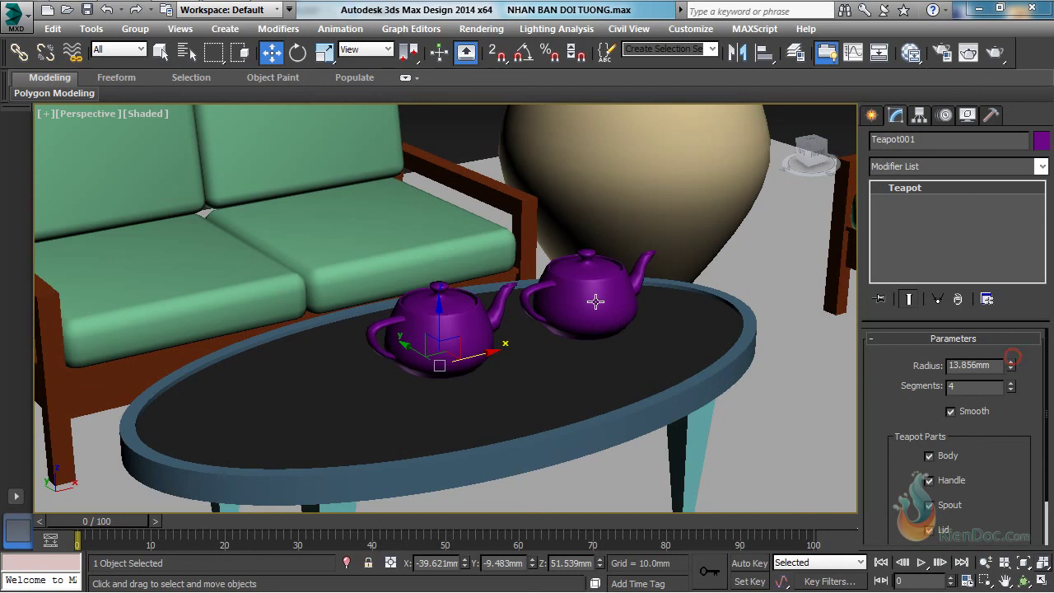
left_click(594, 302)
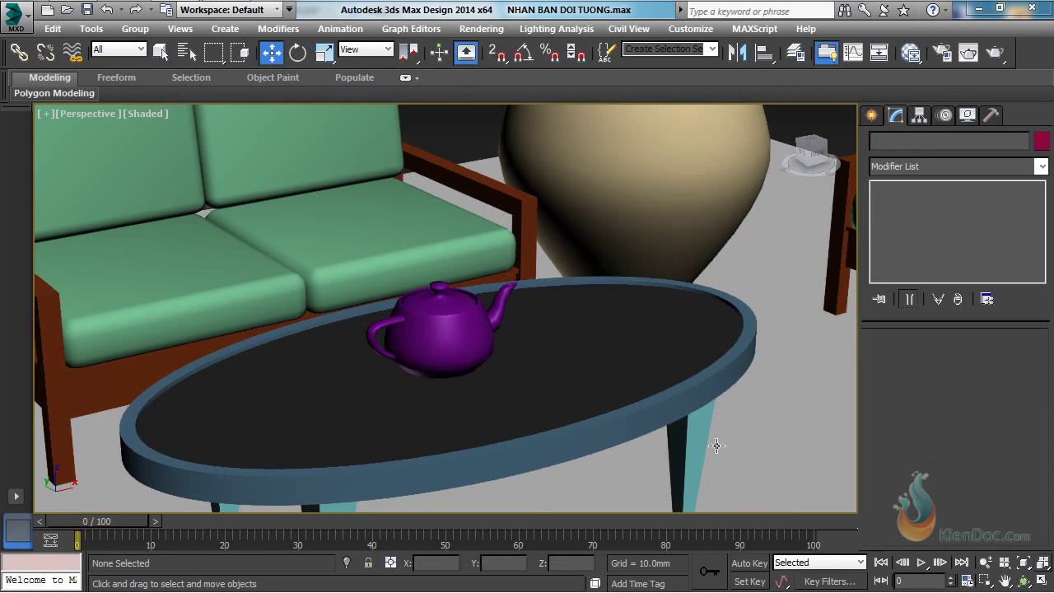
Move Teapot001 to the table's left end and clone 3 copies along X, up to Teapot004.
left_click(460, 329)
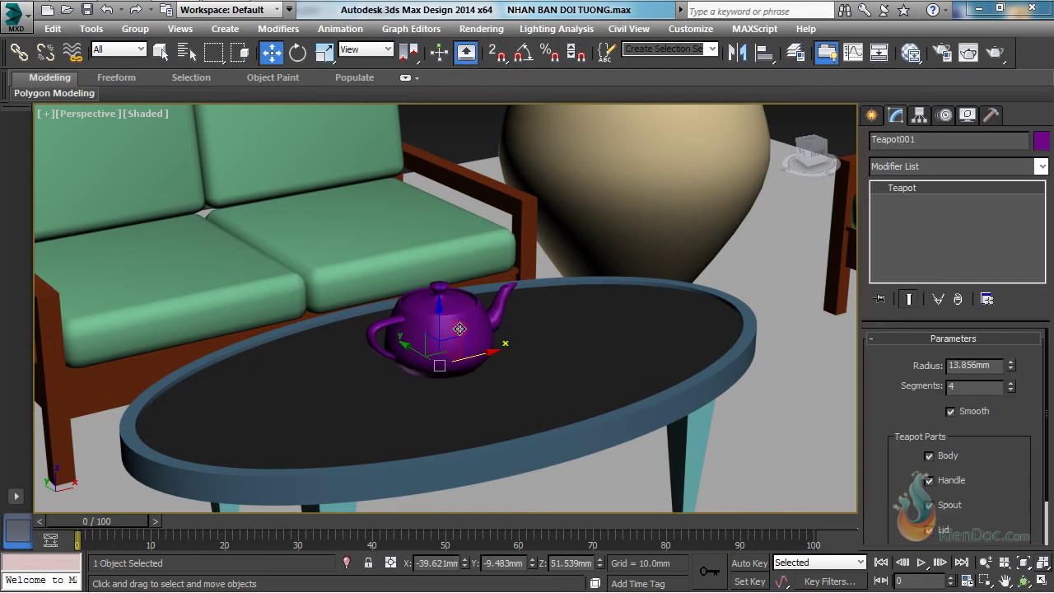
left_click_drag(442, 370, 207, 430)
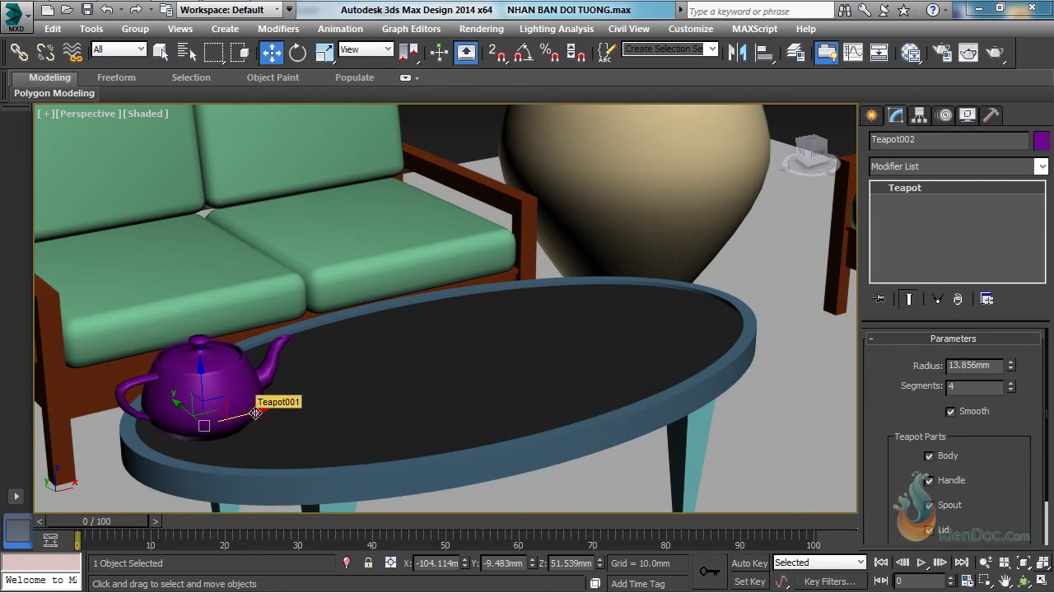
left_click_drag(255, 412, 424, 376, "shift")
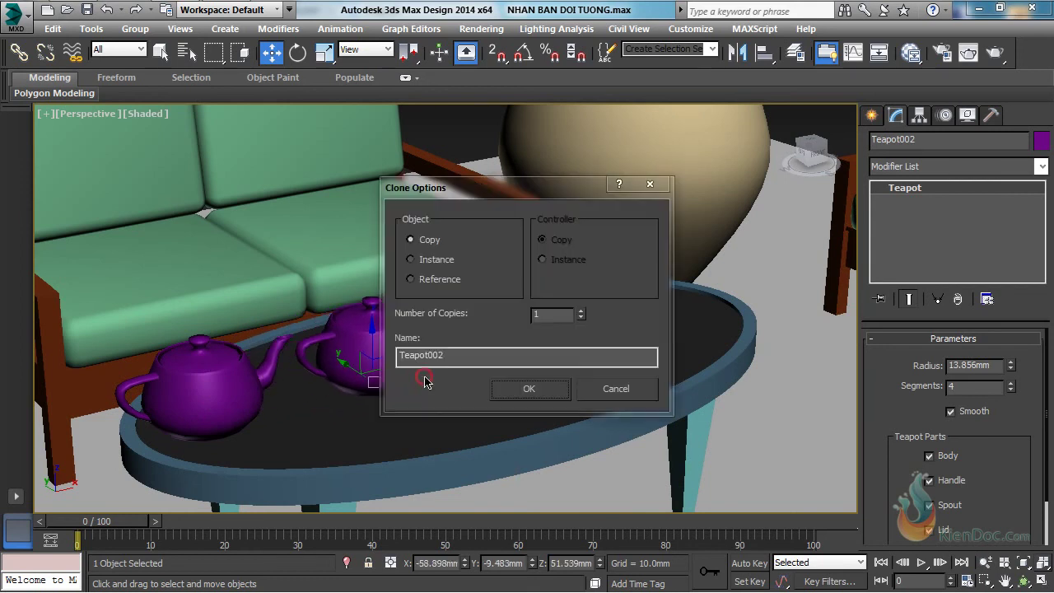
mouse_move(551, 193)
left_mouse_down()
mouse_move(710, 158)
mouse_move(758, 110)
mouse_move(909, 99)
mouse_move(933, 21)
mouse_move(748, 191)
mouse_move(743, 123)
mouse_move(718, 127)
left_mouse_up()
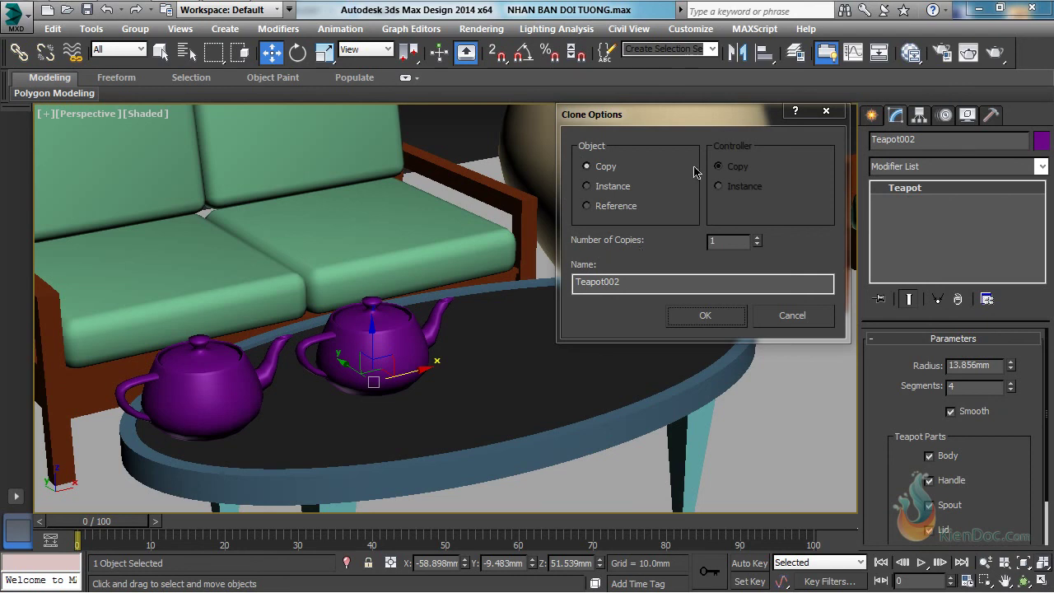
left_click_drag(700, 112, 705, 115)
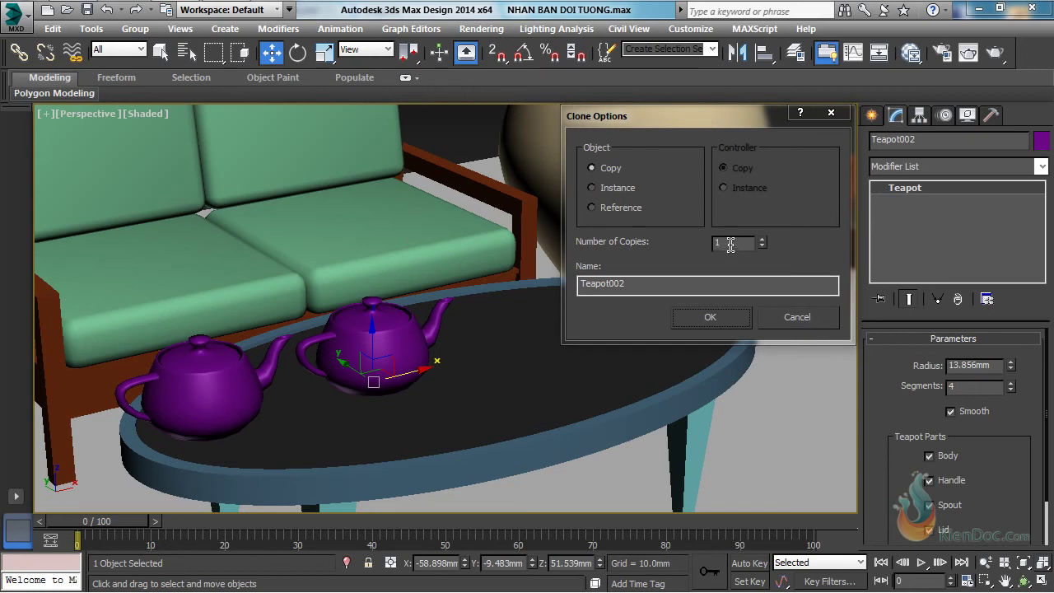
double_click(730, 243)
left_click(708, 320)
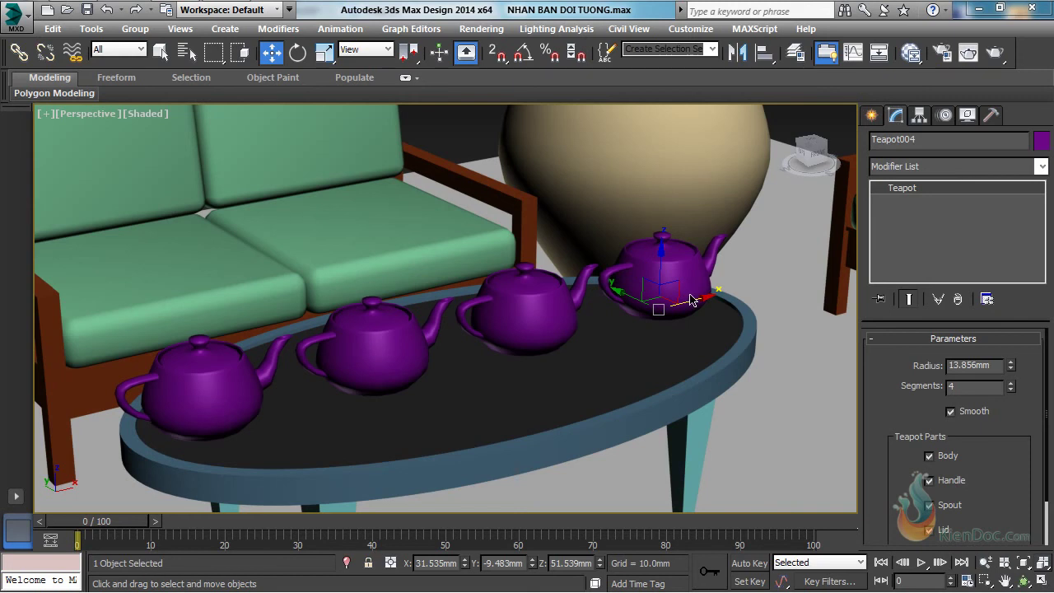
Copy Teapot001 up onto the left sofa seat as a single copy, Teapot005.
left_click(205, 384)
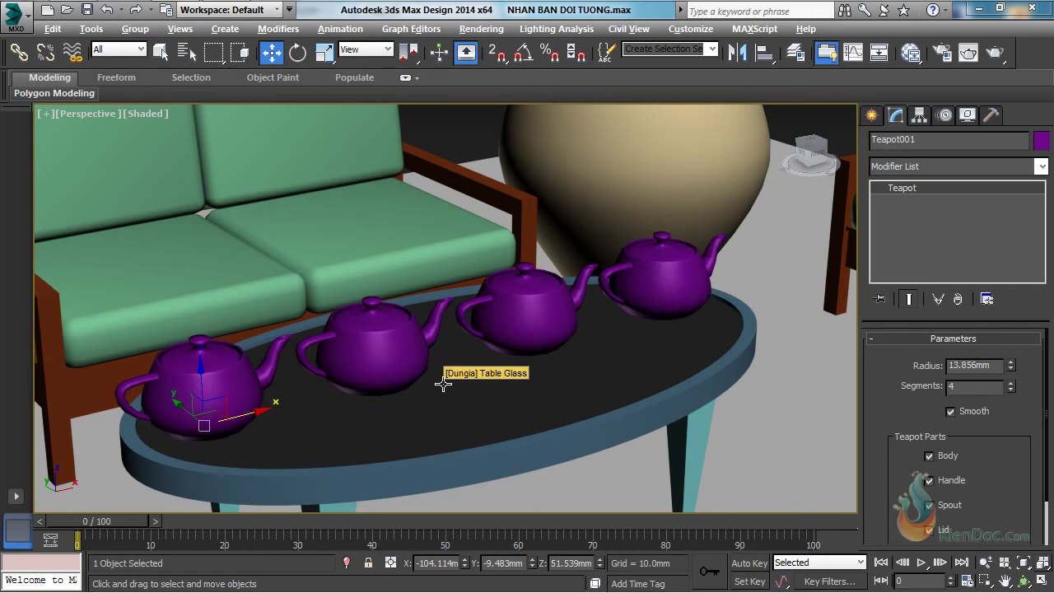
middle_click_drag(444, 380, 320, 400, "alt")
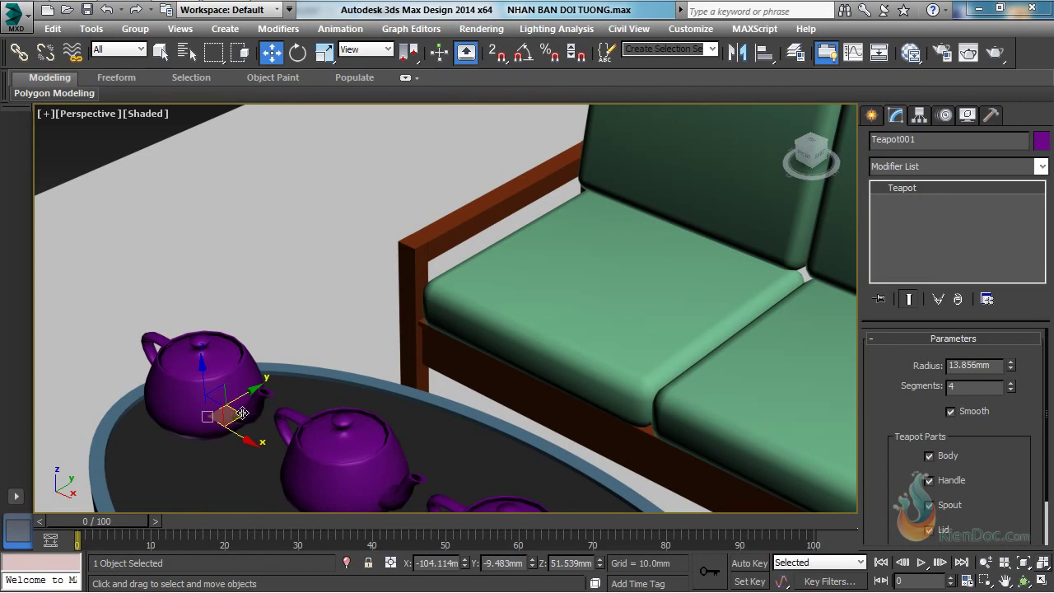
mouse_move(243, 413)
left_mouse_down("shift")
mouse_move(302, 380)
mouse_move(401, 379)
mouse_move(369, 435)
mouse_move(556, 290)
mouse_move(566, 377)
mouse_move(576, 284)
mouse_move(618, 284)
mouse_move(354, 387)
mouse_move(644, 280)
left_mouse_up("shift")
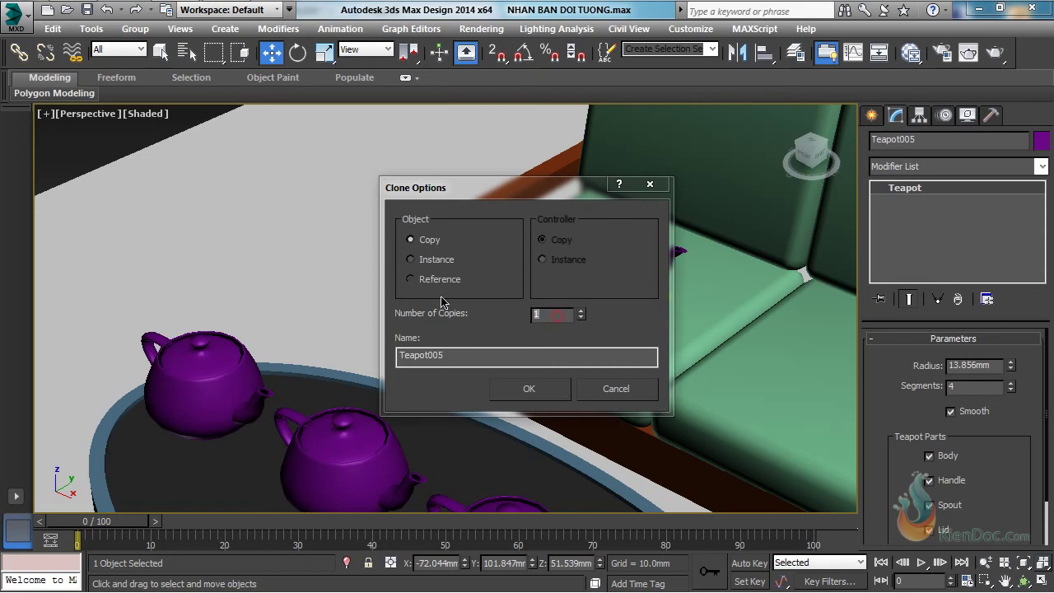
double_click(550, 314)
left_click(553, 314)
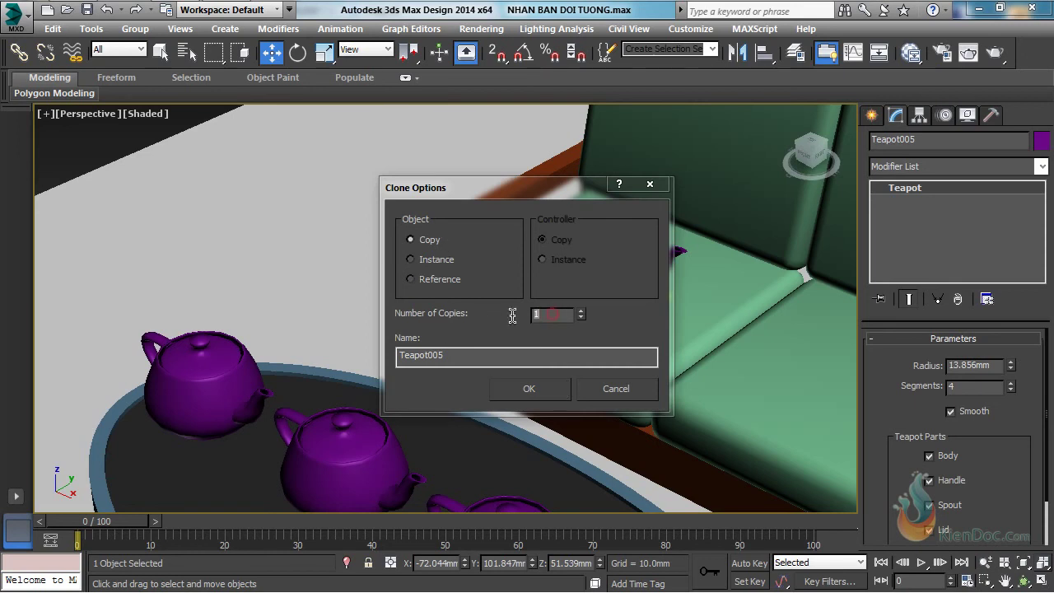
left_click(529, 388)
scroll(457, 390, "down", 6)
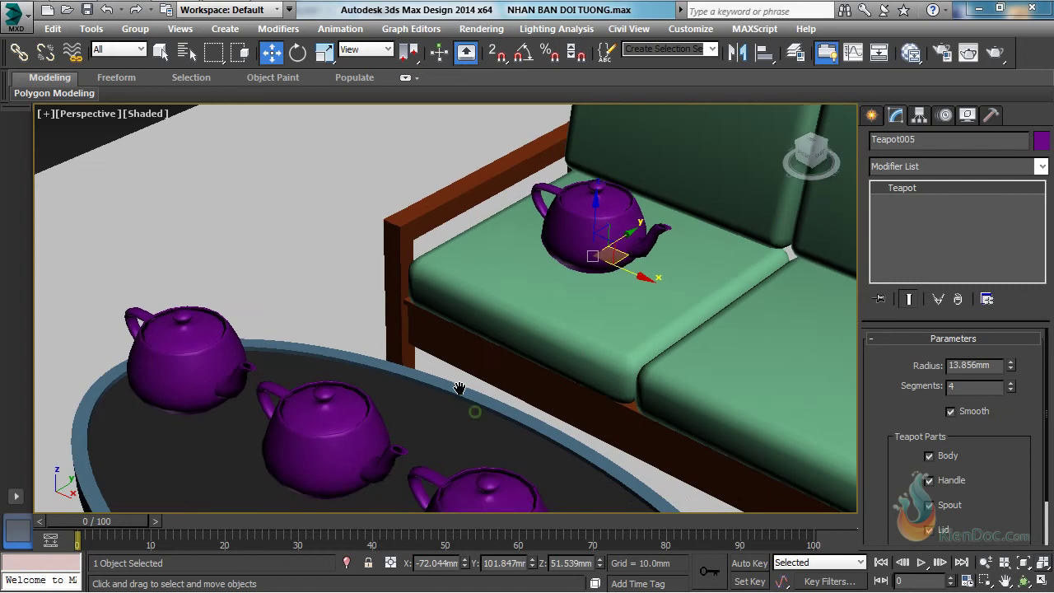
scroll(457, 390, "up", 6)
middle_click_drag(488, 439, 380, 363)
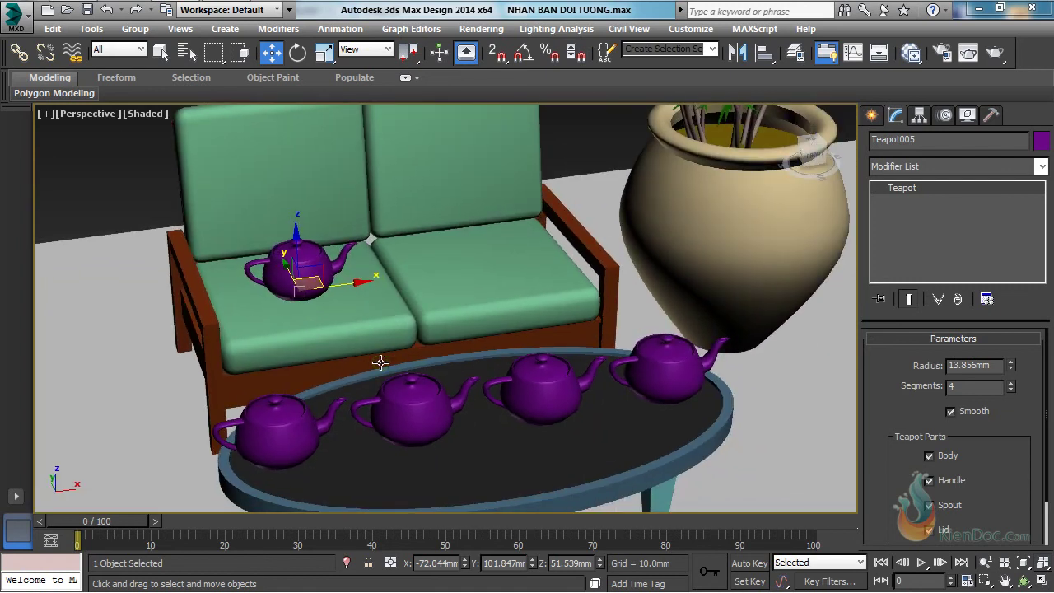
Delete the sofa teapot and the three teapot copies on the table.
key("Delete")
left_click(416, 400)
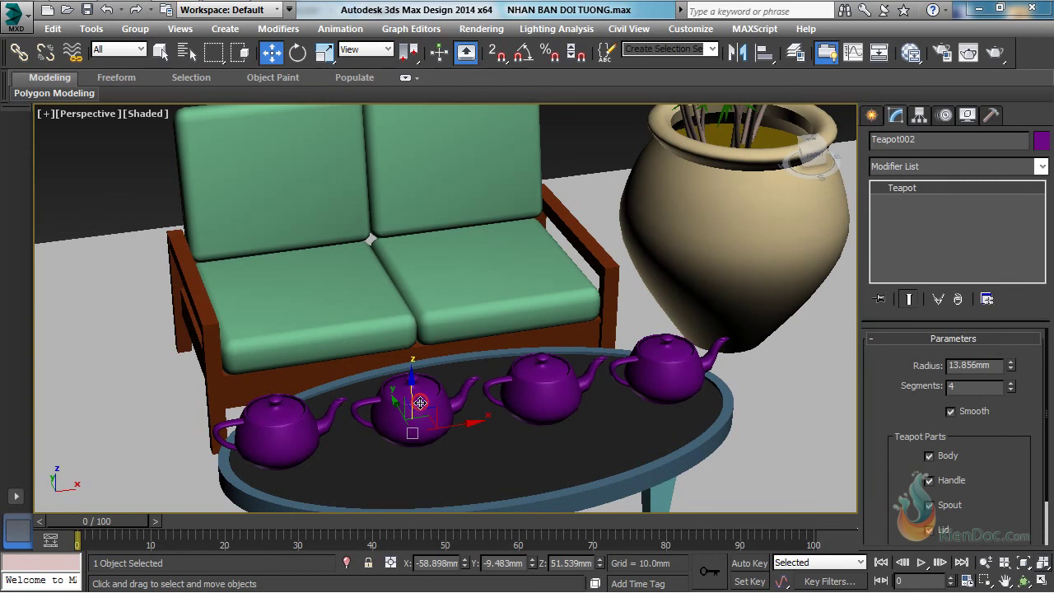
key("Delete")
left_click(530, 387)
key("Delete")
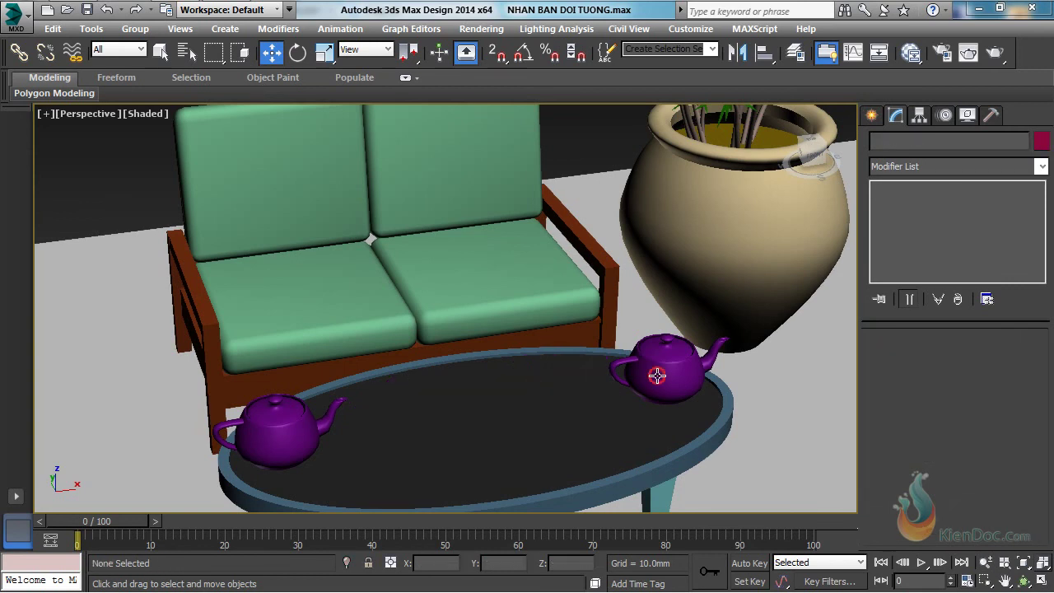
left_click(658, 372)
key("Delete")
Move Teapot001 to the centre of the coffee table.
left_click(325, 441)
left_click_drag(330, 449, 513, 439)
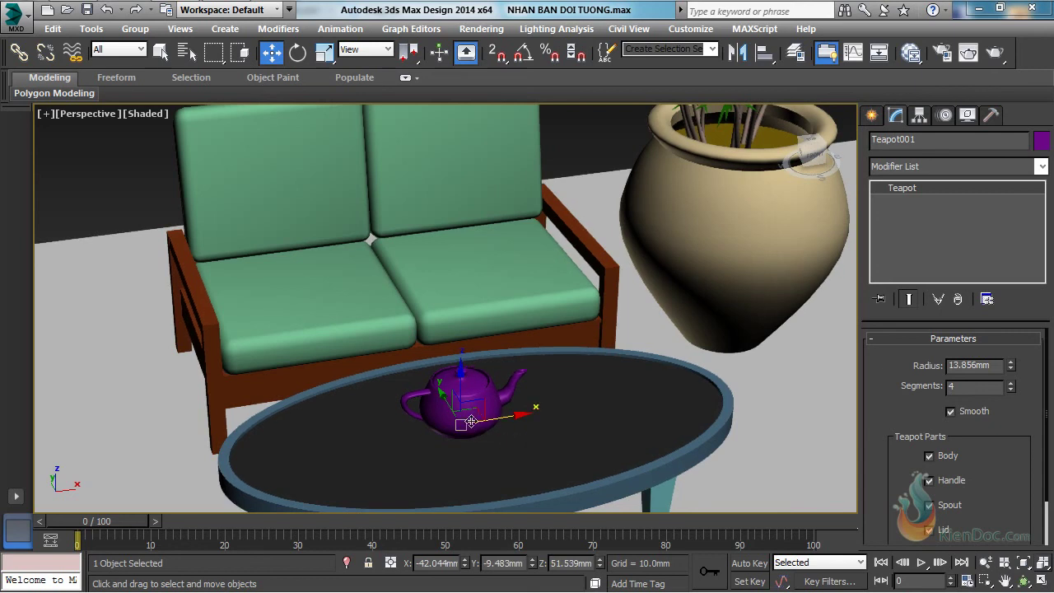
left_click(297, 52)
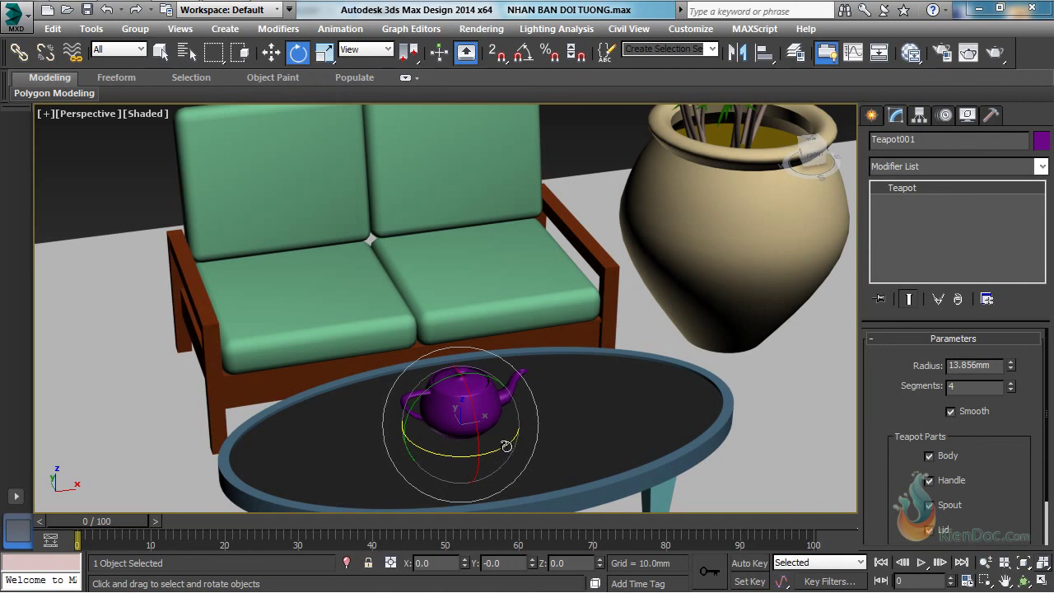
mouse_move(506, 444)
left_mouse_down("shift")
mouse_move(450, 463)
mouse_move(386, 464)
left_mouse_up("shift")
left_click_drag(531, 186, 780, 140)
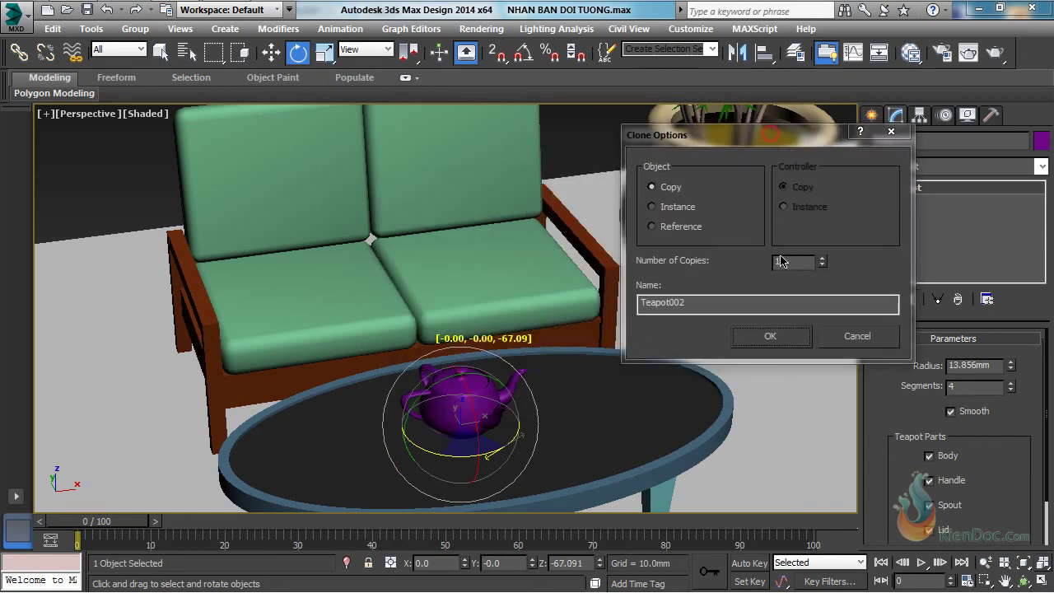
left_click_drag(799, 261, 735, 263)
left_click(766, 336)
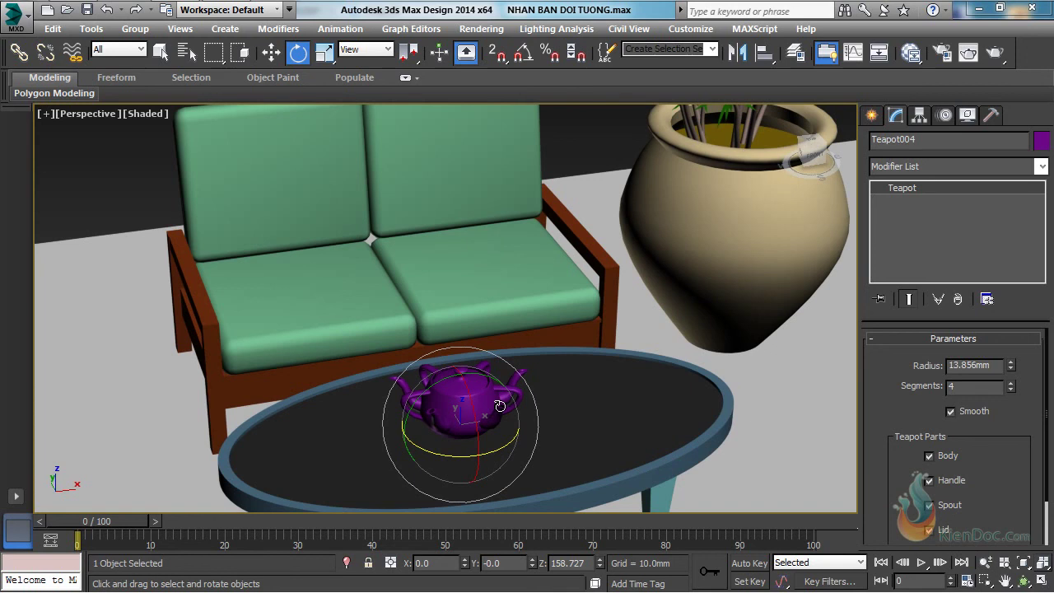
key("ctrl+z")
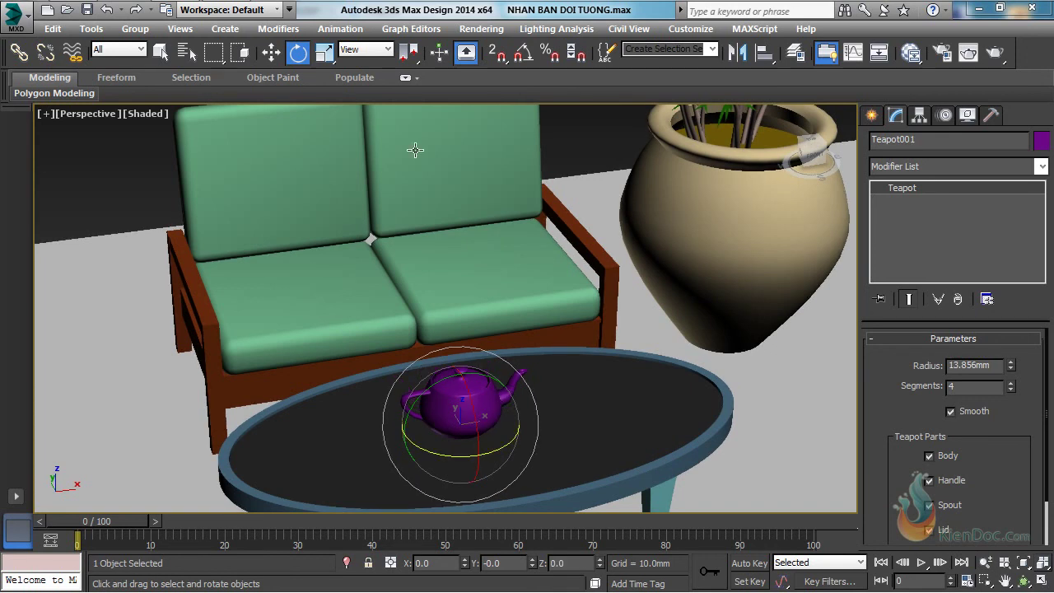
Scale out a tall teapot copy Teapot002 with uniform scale, then delete it.
left_click(325, 51)
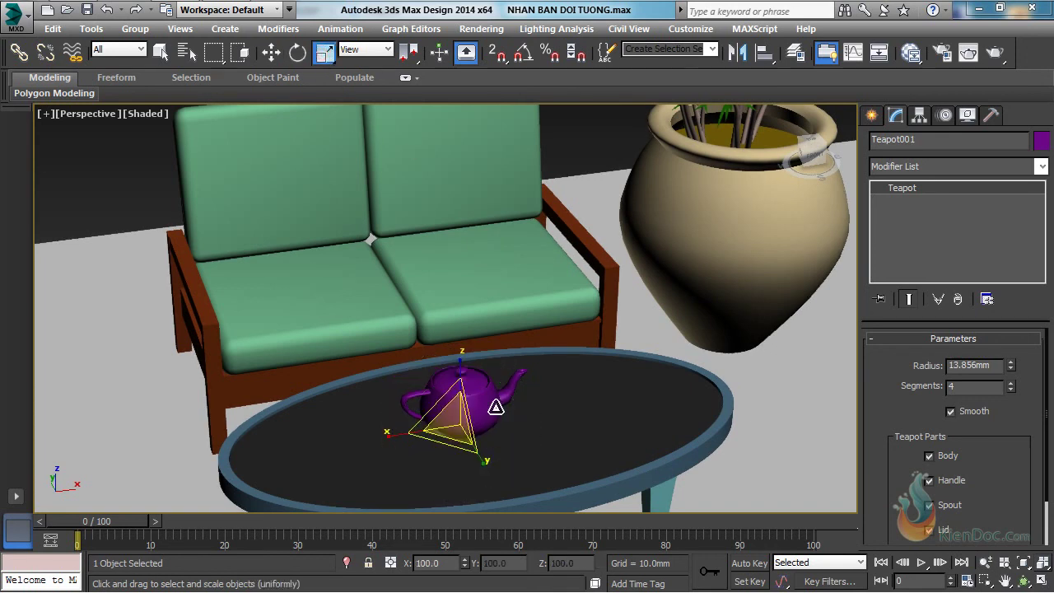
left_click_drag(462, 362, 445, 224, "shift")
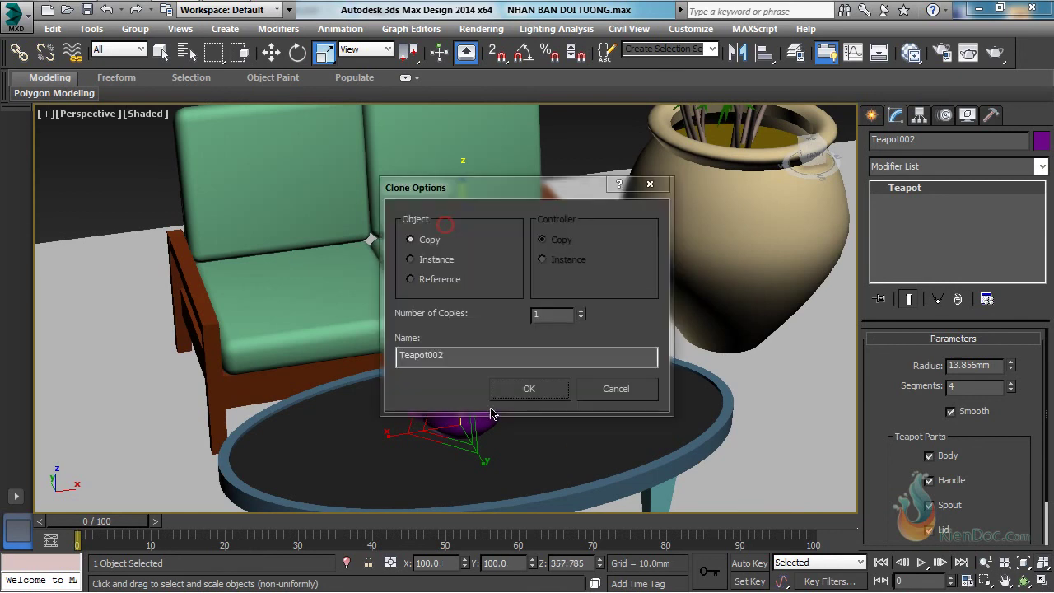
left_click(536, 391)
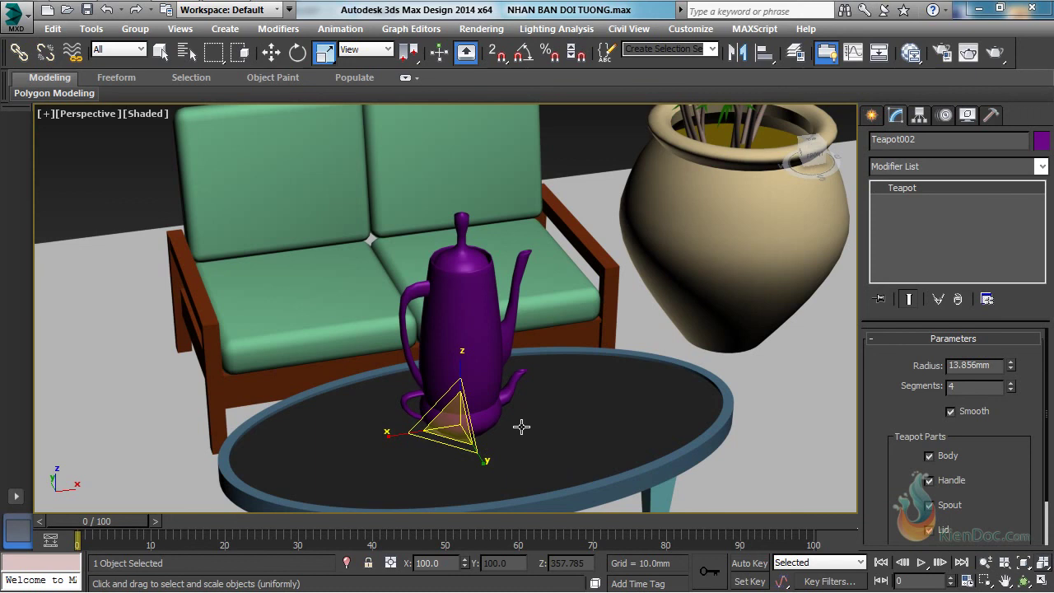
key("Delete")
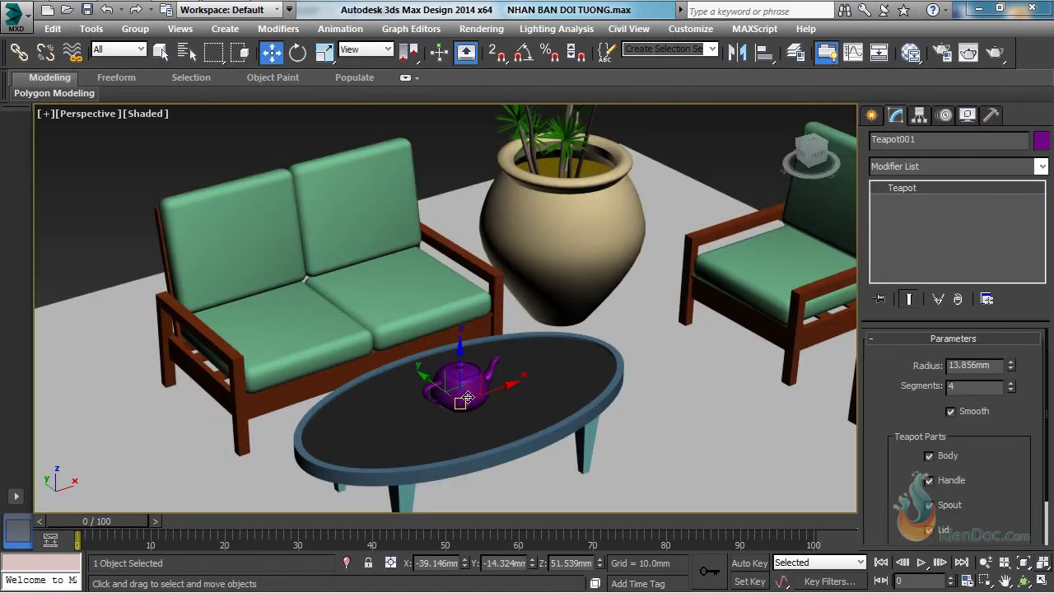
Draw a small Tube cup, Tube001, on the tabletop beside the teapot.
scroll(467, 399, "up", 3)
scroll(466, 395, "up", 2)
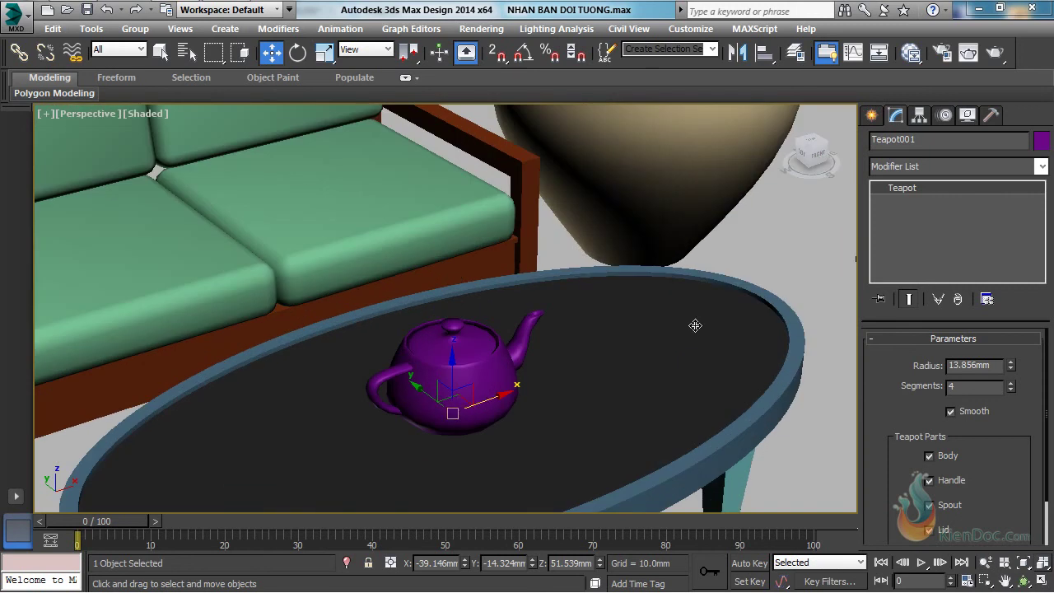
left_click(871, 114)
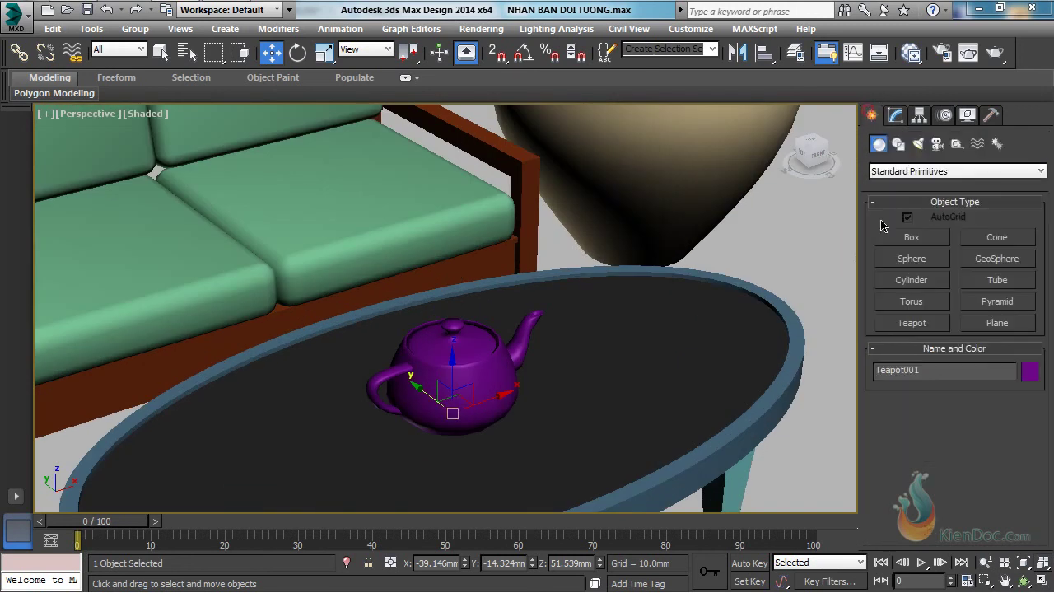
left_click(998, 281)
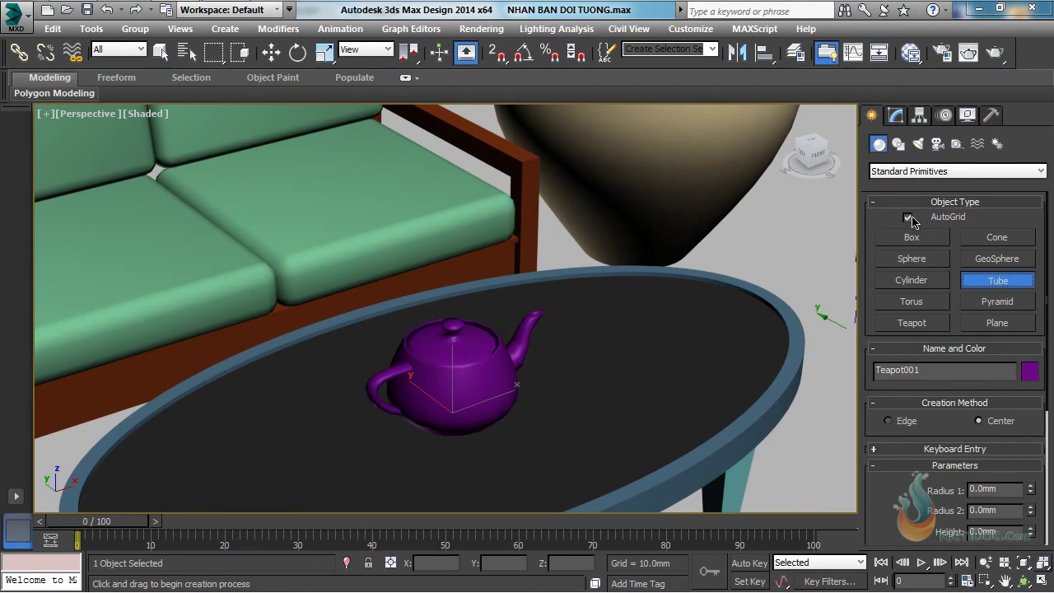
left_click_drag(598, 398, 600, 402)
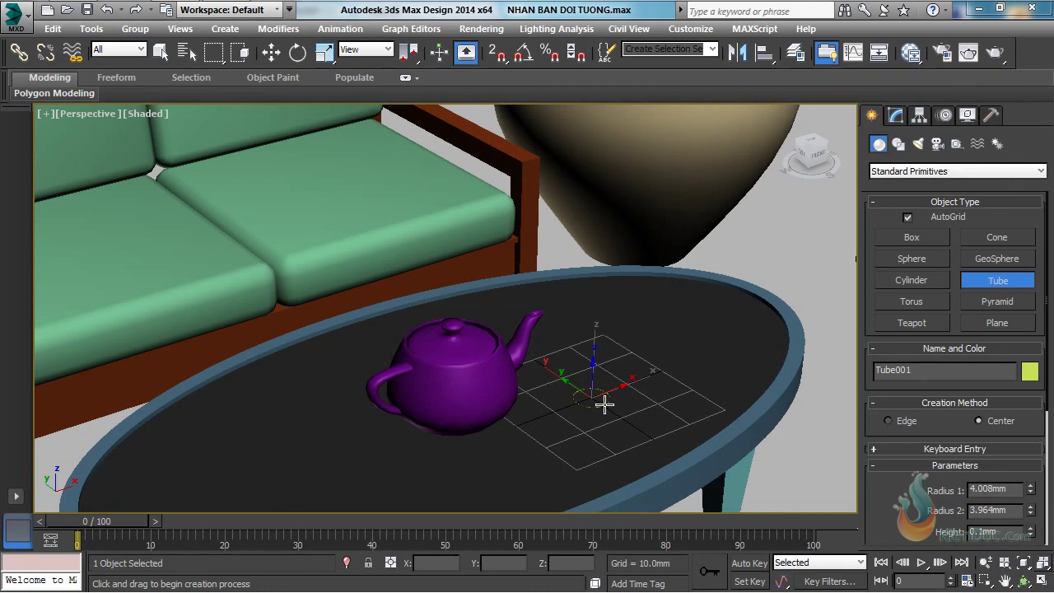
left_click(604, 402)
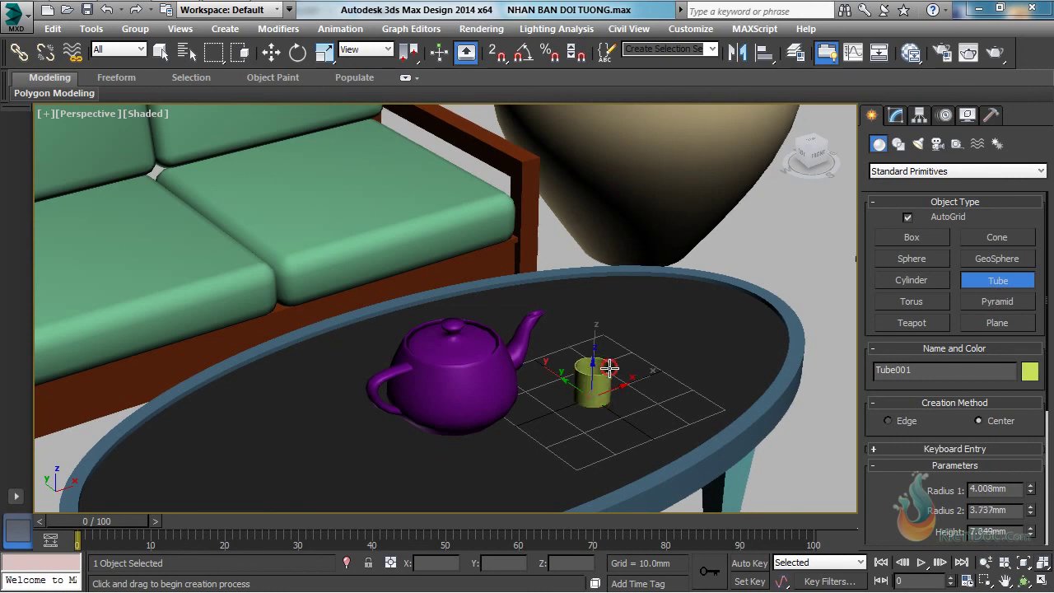
left_click(605, 372)
Move Tube001 toward the lower right to the right of the teapot.
key("w")
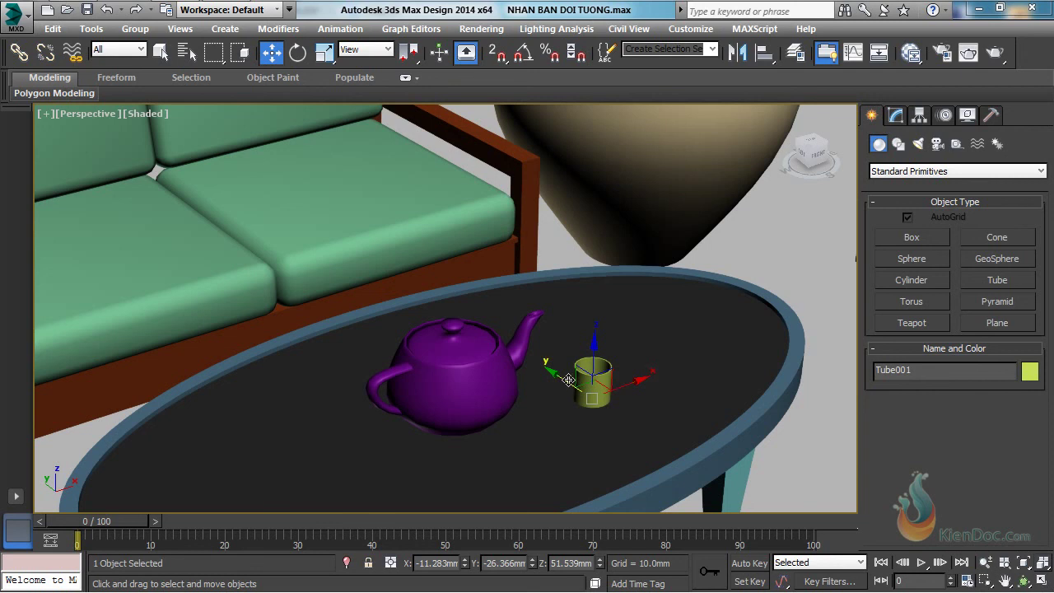
left_click_drag(564, 373, 644, 390)
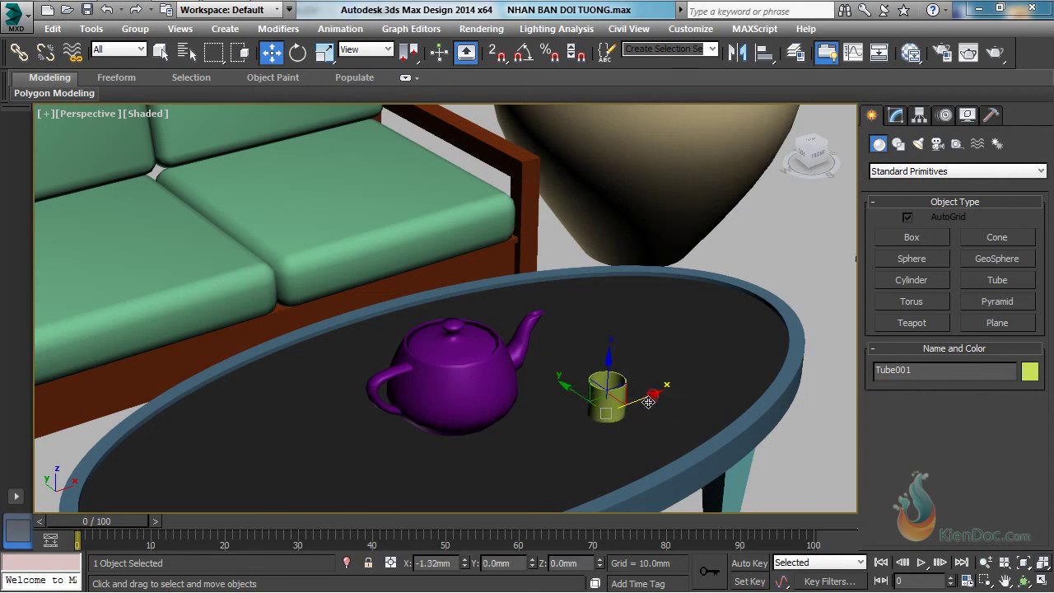
left_click_drag(561, 378, 586, 401)
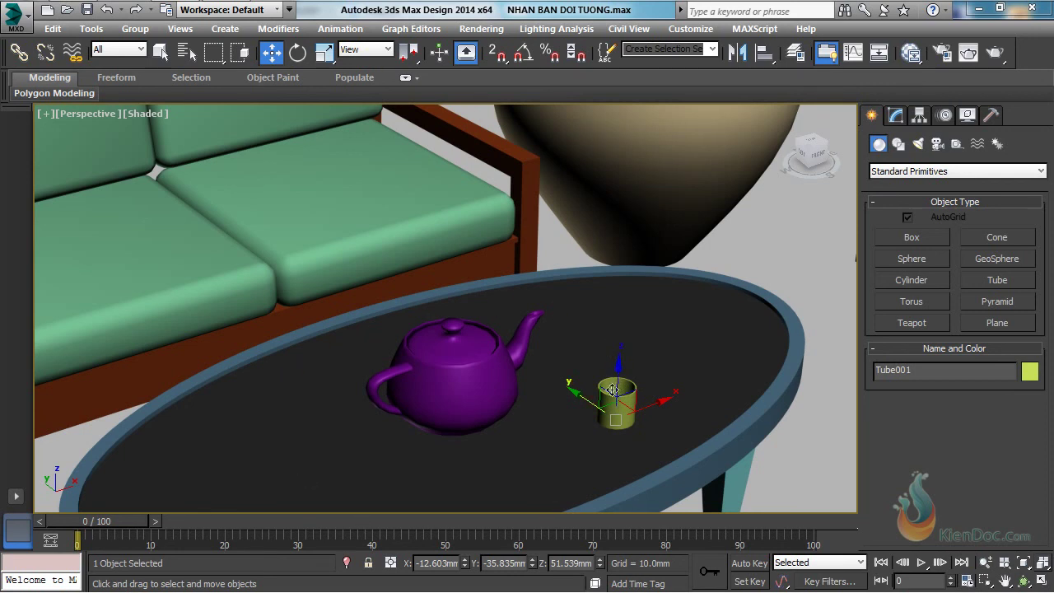
Make a trial clone of the tube cup and delete it, then open Tube001's Hierarchy pivot settings.
middle_click_drag(559, 394, 564, 346)
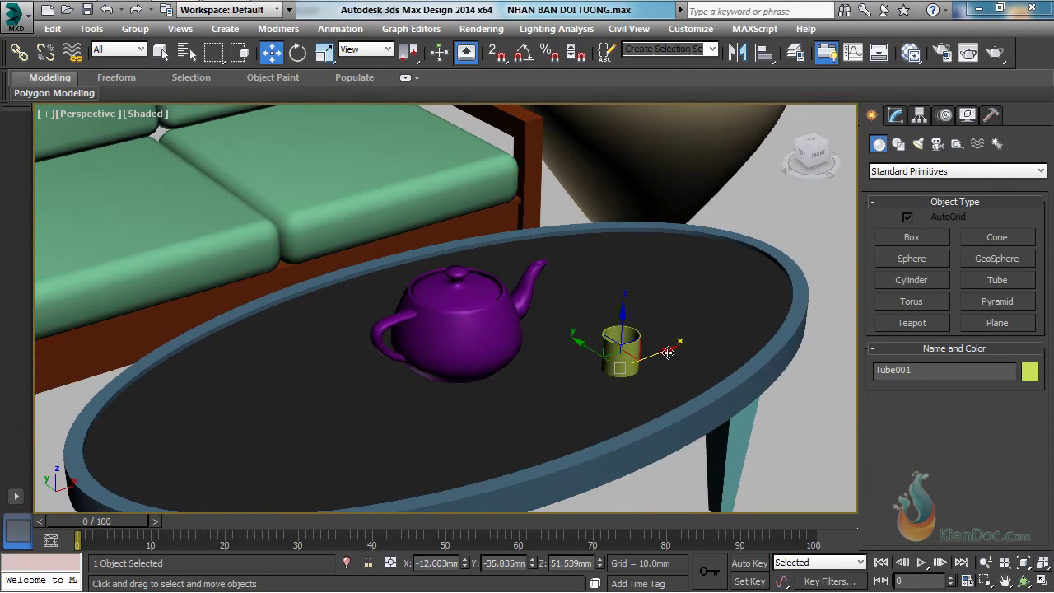
key("ctrl+v")
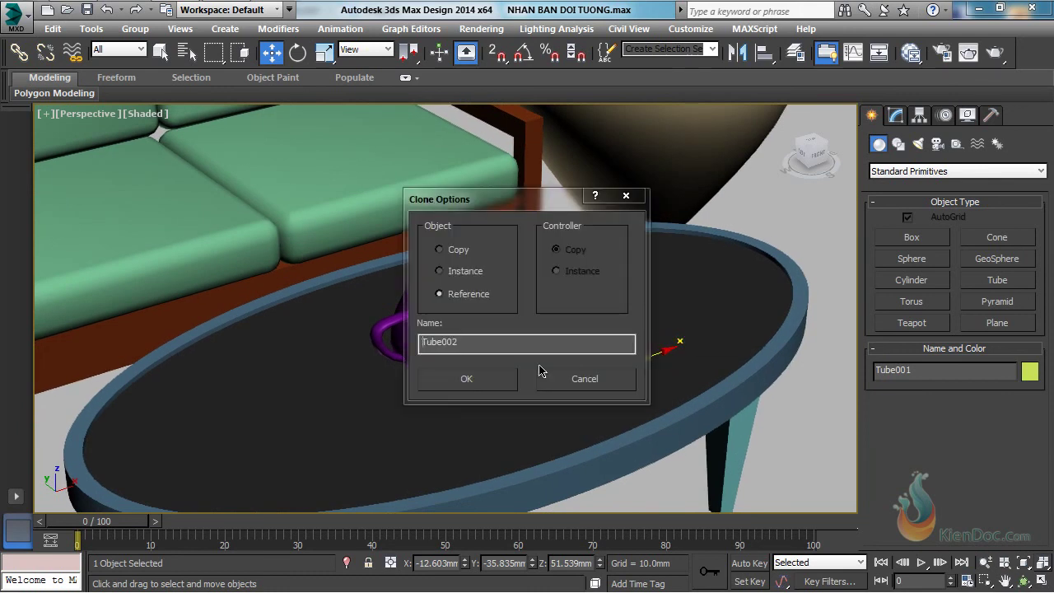
left_click(480, 381)
mouse_move(654, 367)
left_mouse_down()
mouse_move(591, 377)
mouse_move(580, 397)
mouse_move(575, 381)
left_mouse_up()
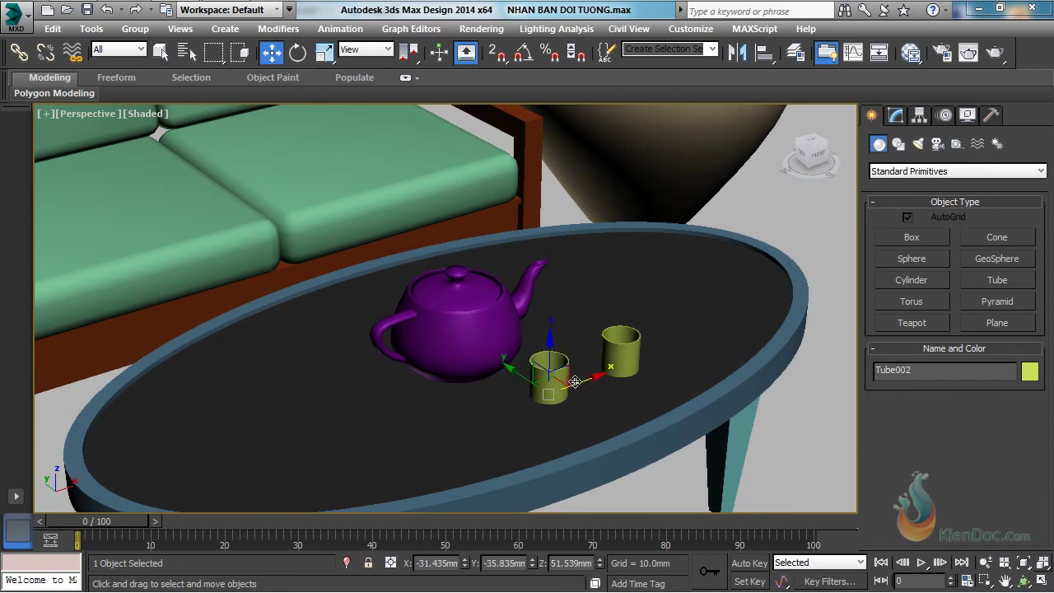
key("Delete")
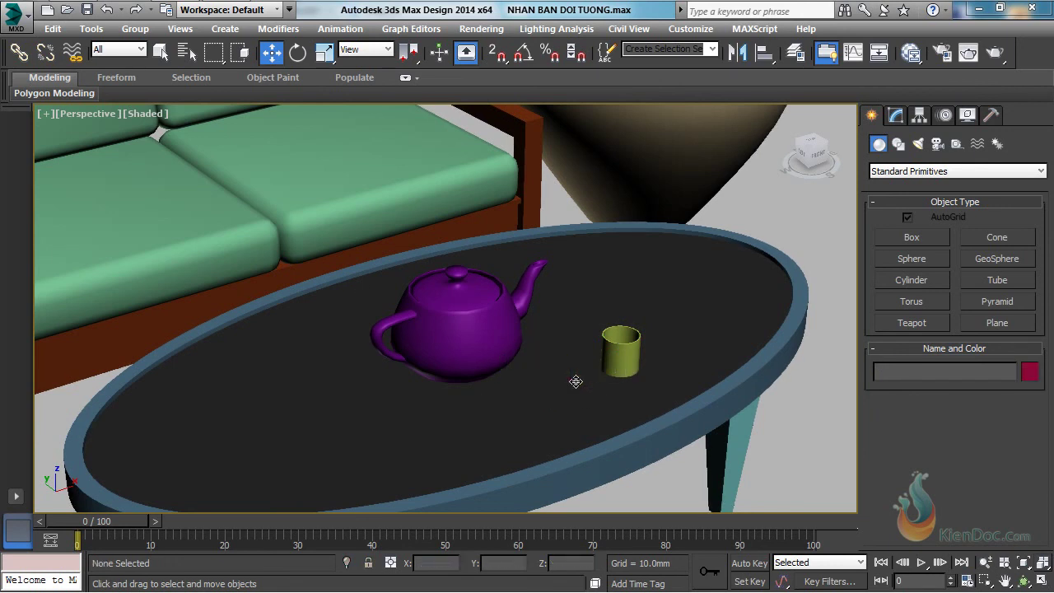
left_click(632, 348)
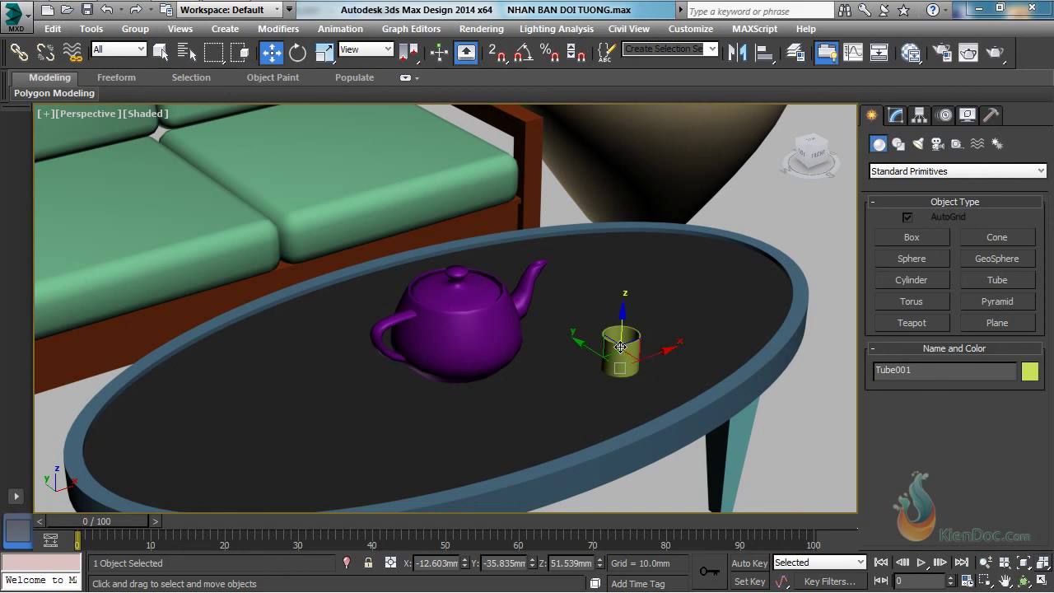
left_click(919, 114)
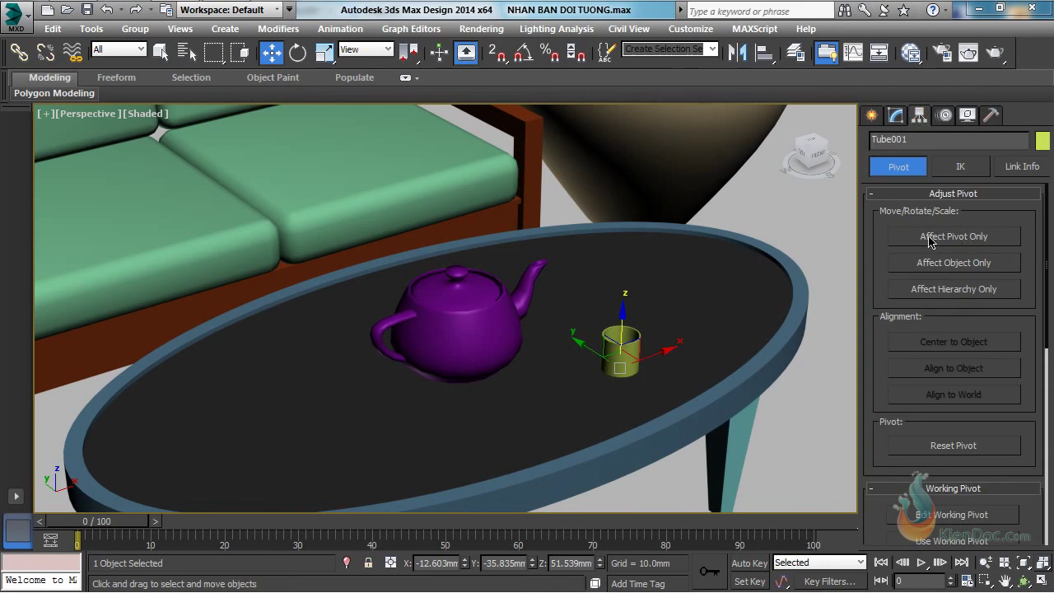
With Affect Pivot Only, align Tube001's pivot to the teapot's center on X and Y.
left_click(968, 239)
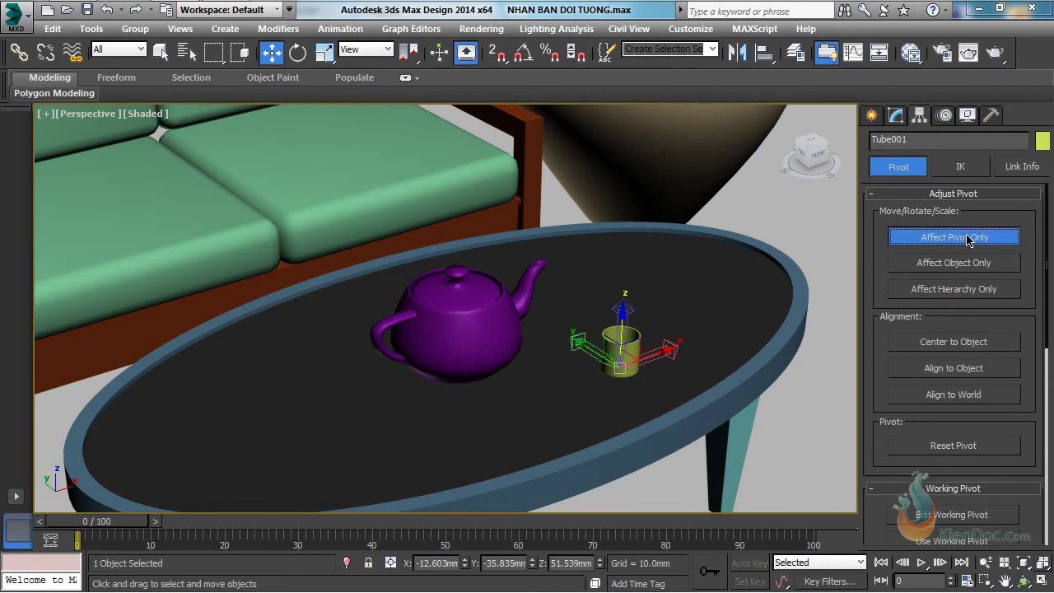
left_click(763, 52)
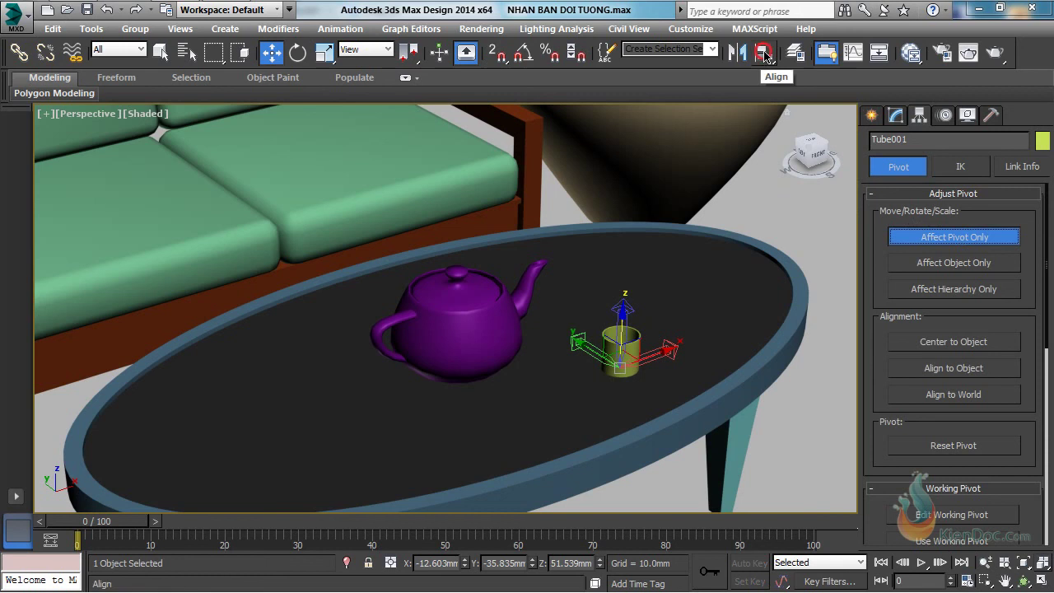
left_click(477, 336)
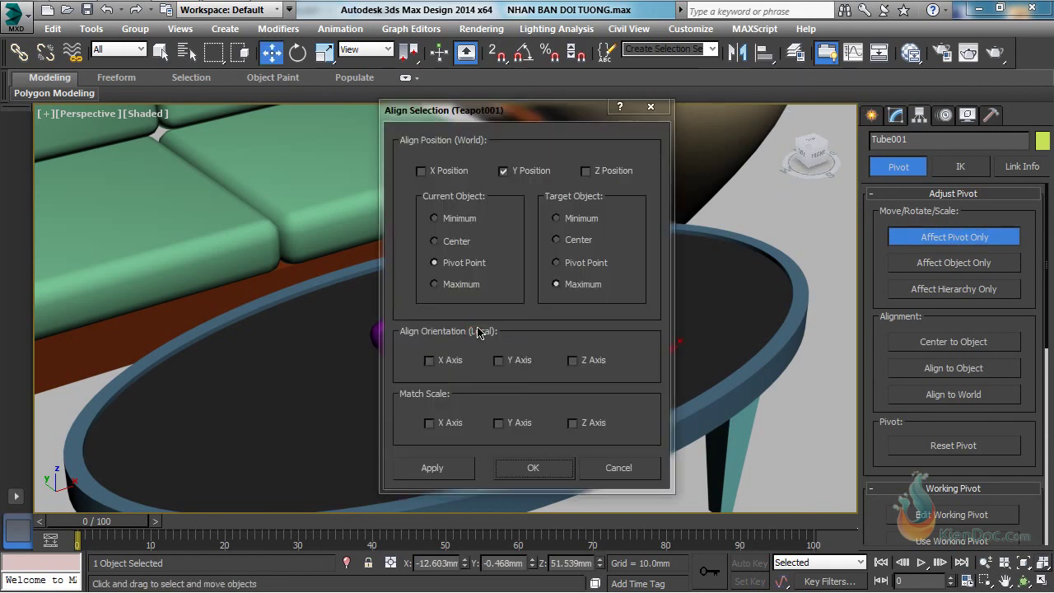
left_click_drag(510, 117, 164, 121)
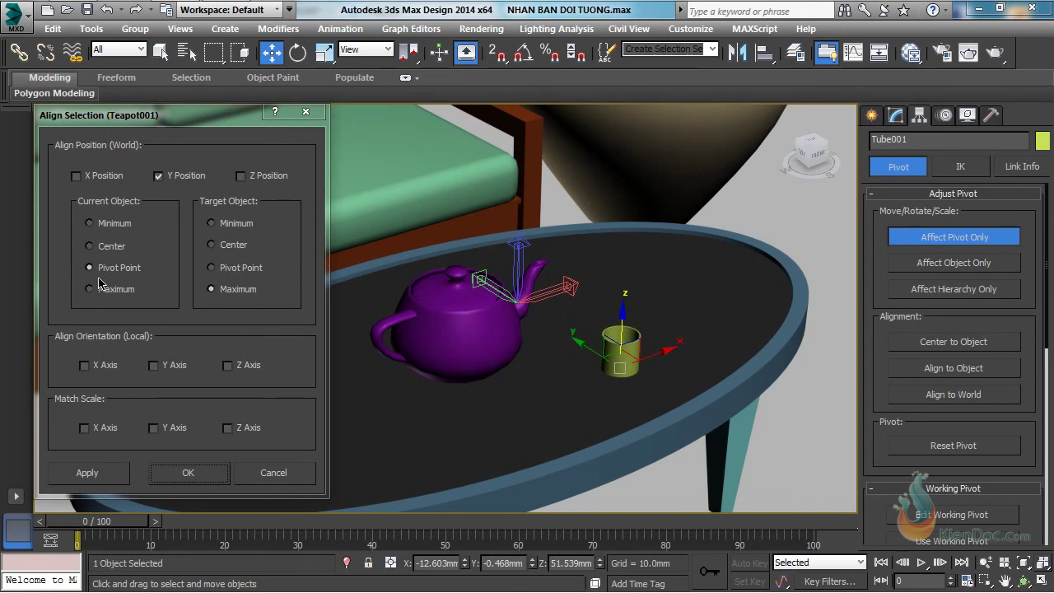
left_click(77, 175)
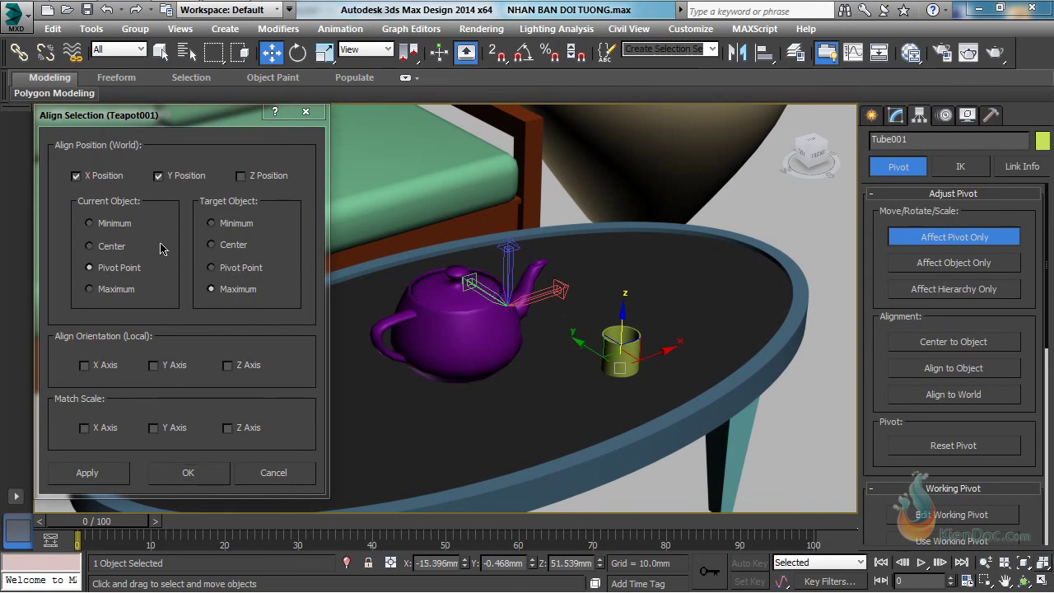
left_click(212, 244)
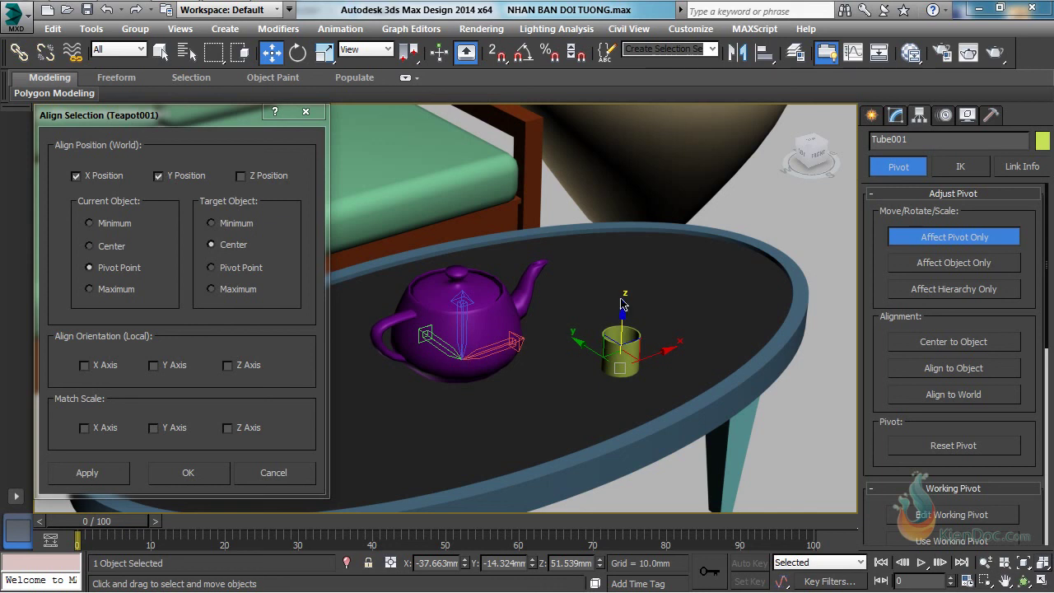
left_click(189, 472)
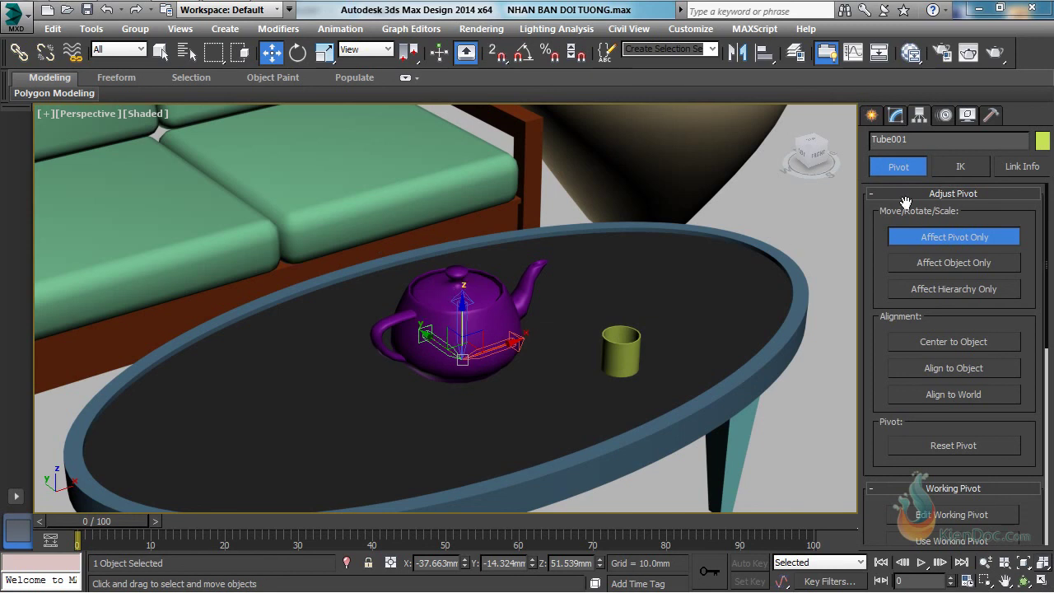
Turn off Affect Pivot Only, reselect Tube001, and switch to Select and Rotate.
left_click(953, 239)
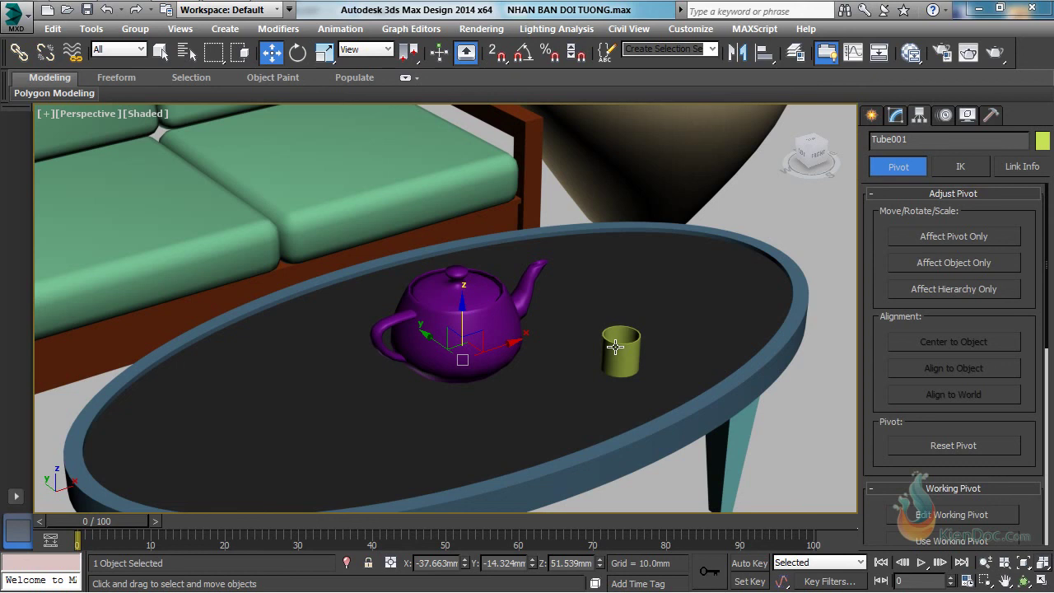
left_click(617, 346)
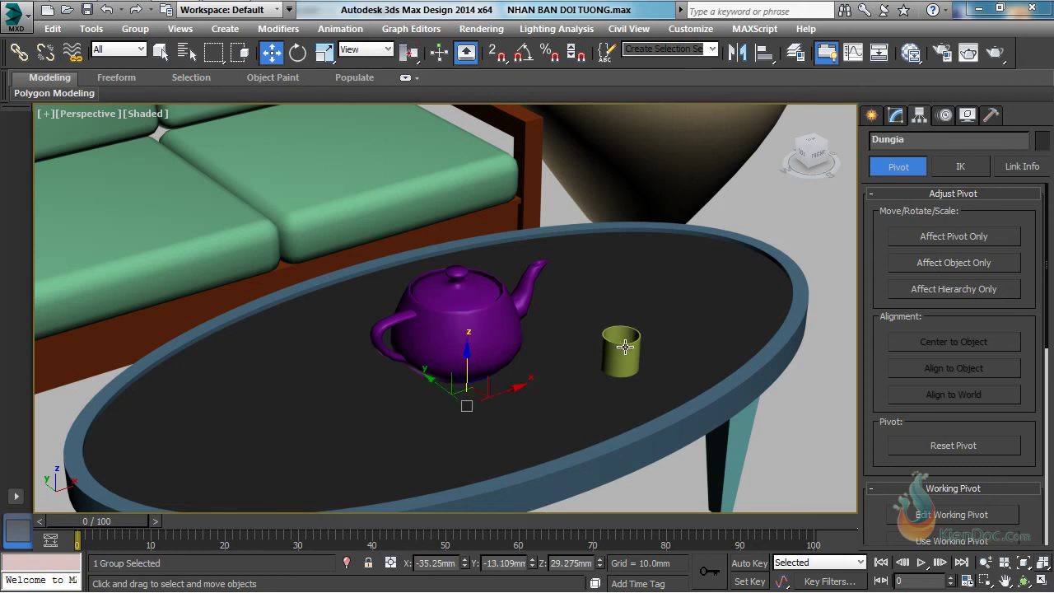
left_click(616, 347)
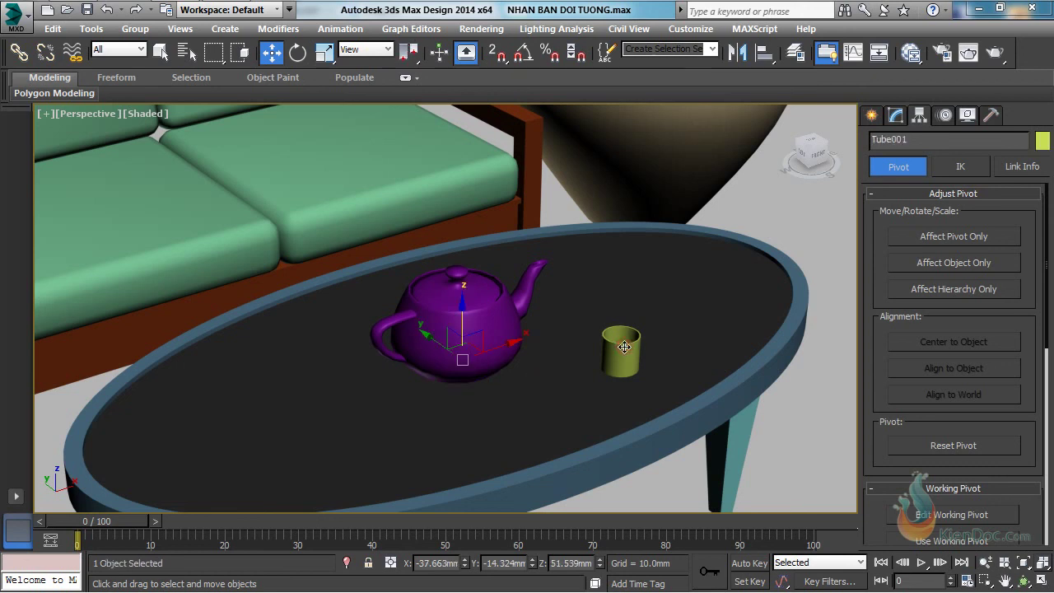
left_click(297, 51)
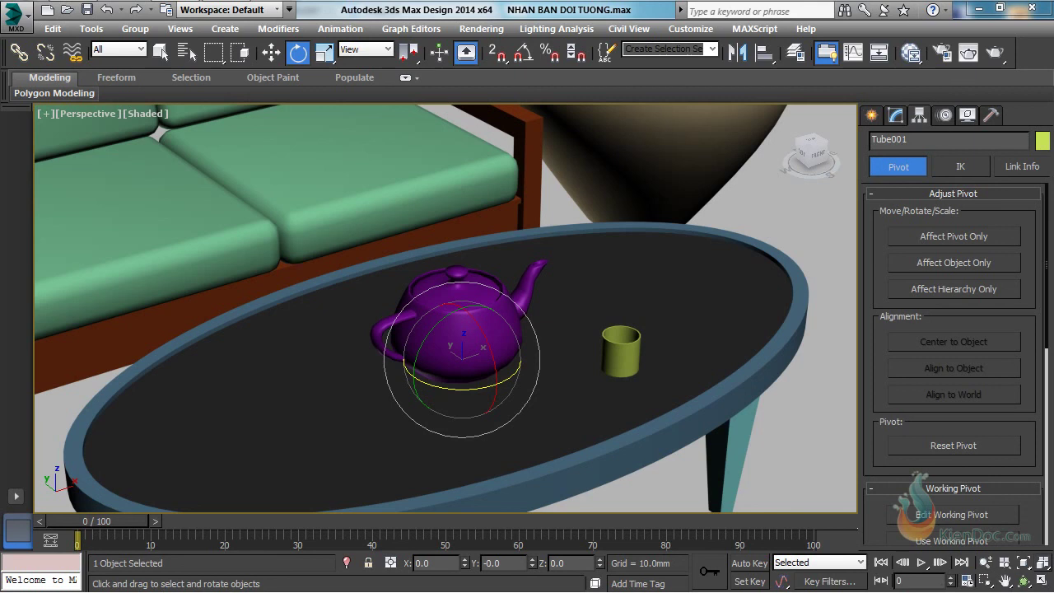
Enable Angle Snap and change its angle increment from 5 to 40 degrees.
left_click(521, 53)
right_click(521, 54)
left_click_drag(522, 172, 622, 173)
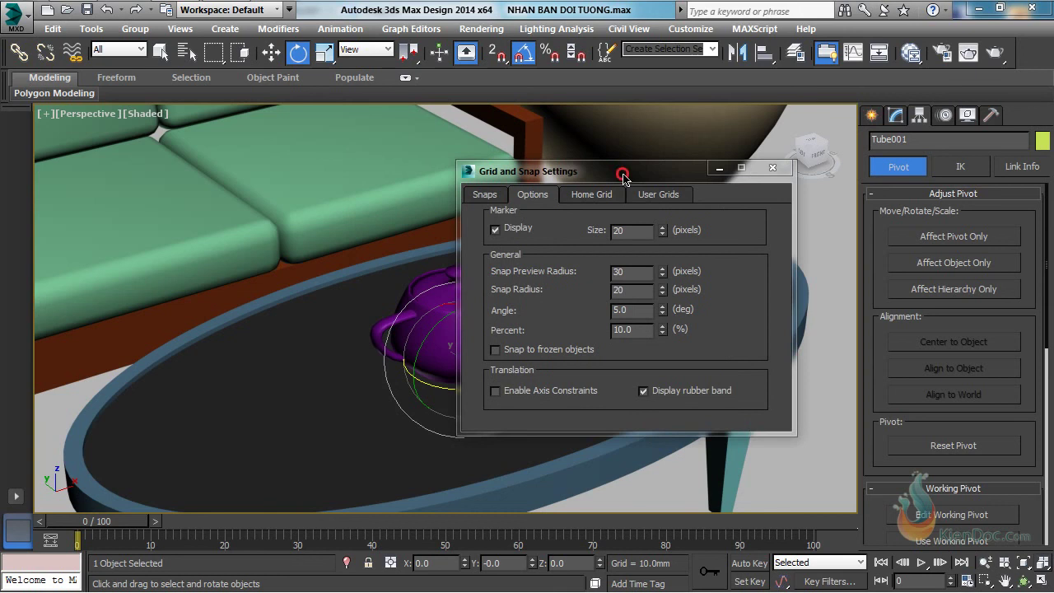
double_click(640, 310)
type("40")
left_click(773, 169)
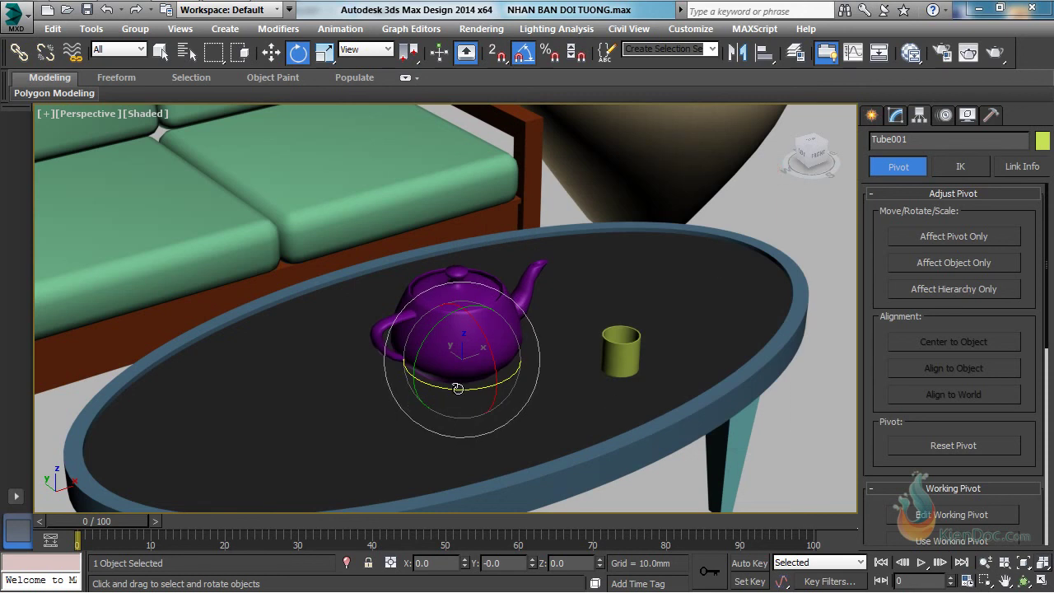
Shift-rotate the cup 40 degrees around the teapot, making 9 copies.
left_click_drag(457, 389, 465, 388, "shift")
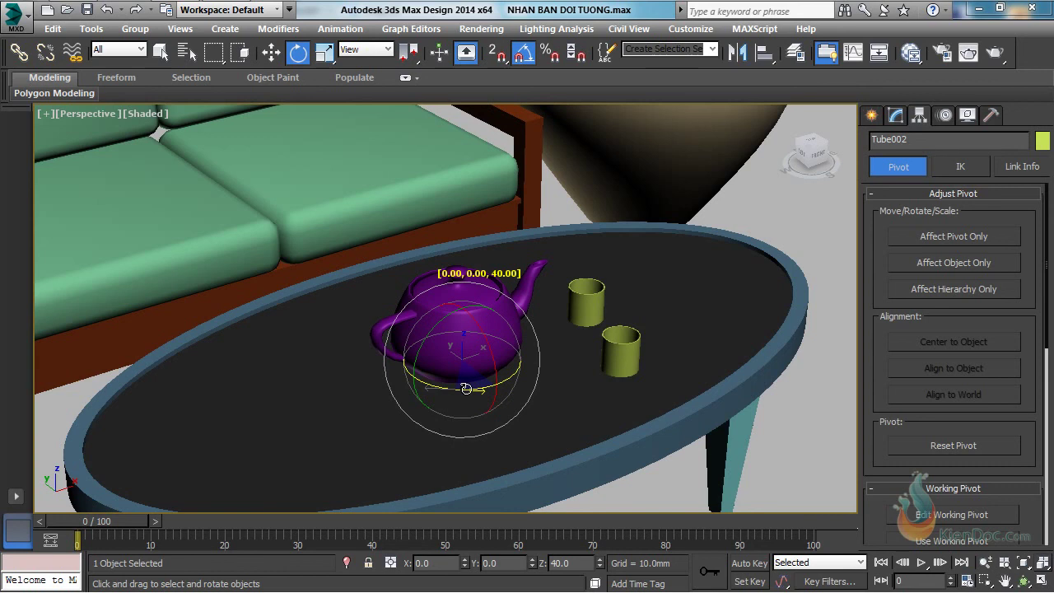
left_click_drag(466, 389, 466, 388, "shift")
mouse_move(511, 181)
left_mouse_down()
mouse_move(752, 123)
mouse_move(749, 99)
mouse_move(873, 100)
left_mouse_up()
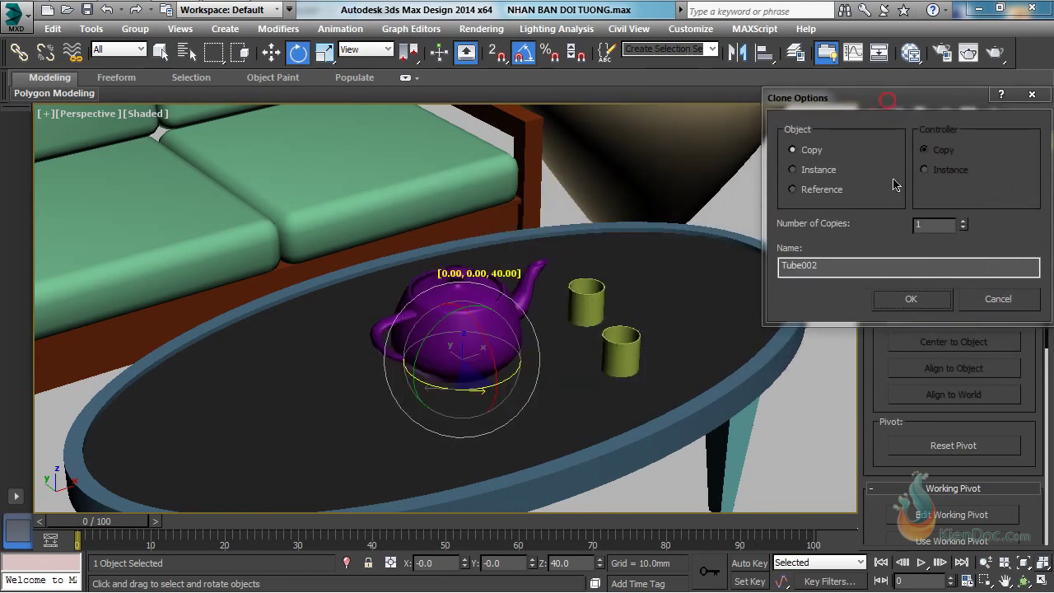
double_click(932, 225)
type("9")
left_click(910, 298)
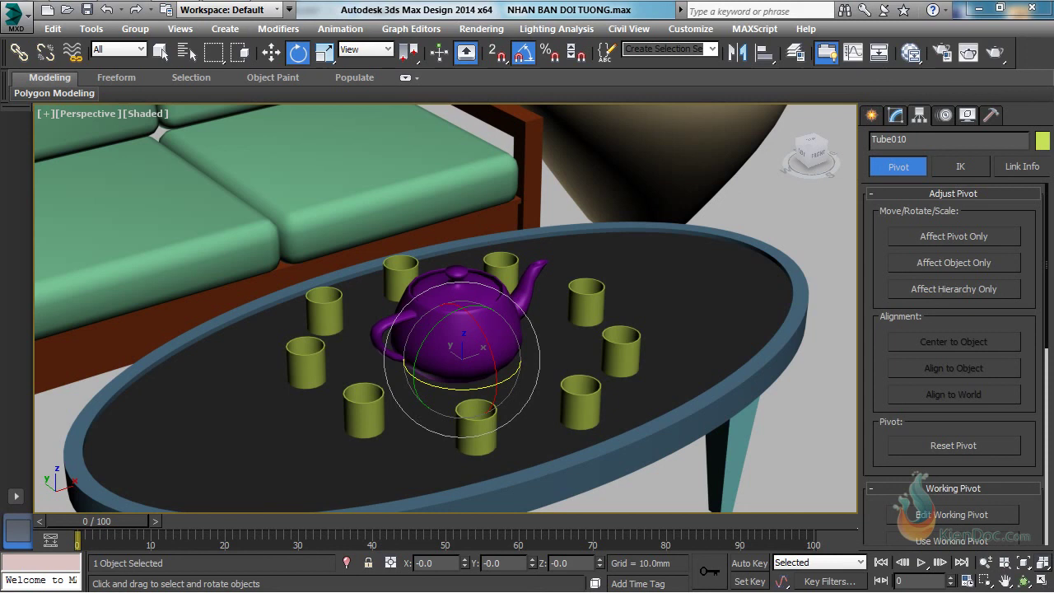
Switch the viewport to Top, zoom and pan onto the cup ring, then orbit to a tilted view.
left_click(87, 116)
left_click(141, 212)
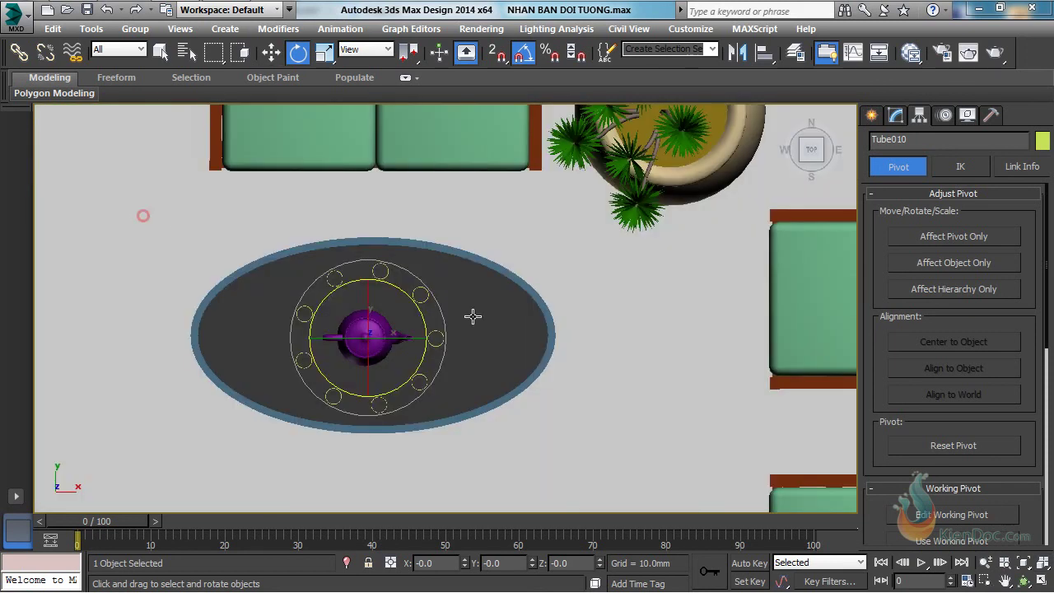
scroll(371, 303, "up", 4)
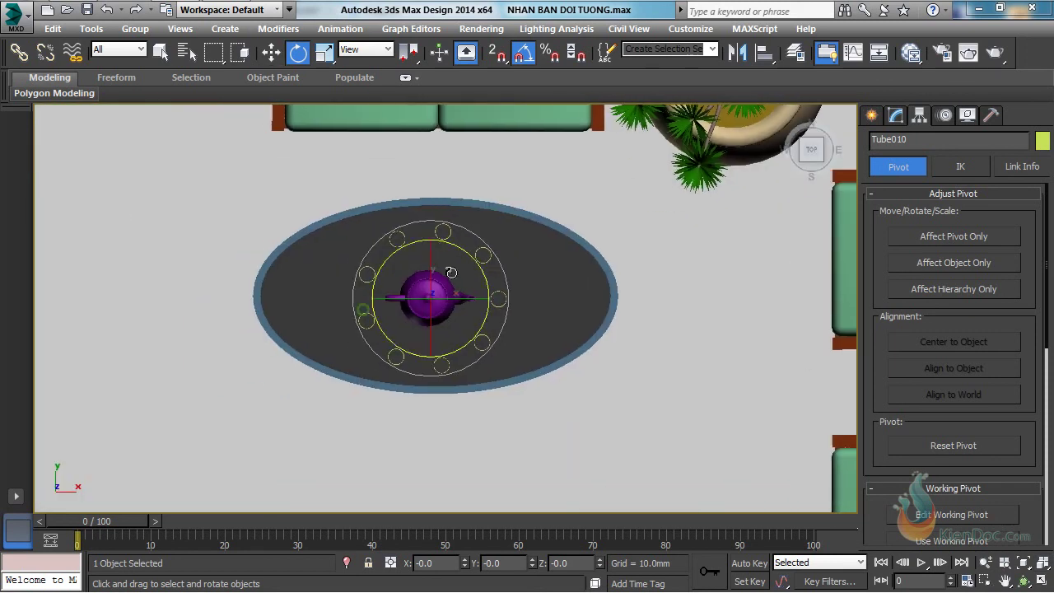
scroll(419, 282, "up", 2)
middle_click_drag(416, 345, 423, 247)
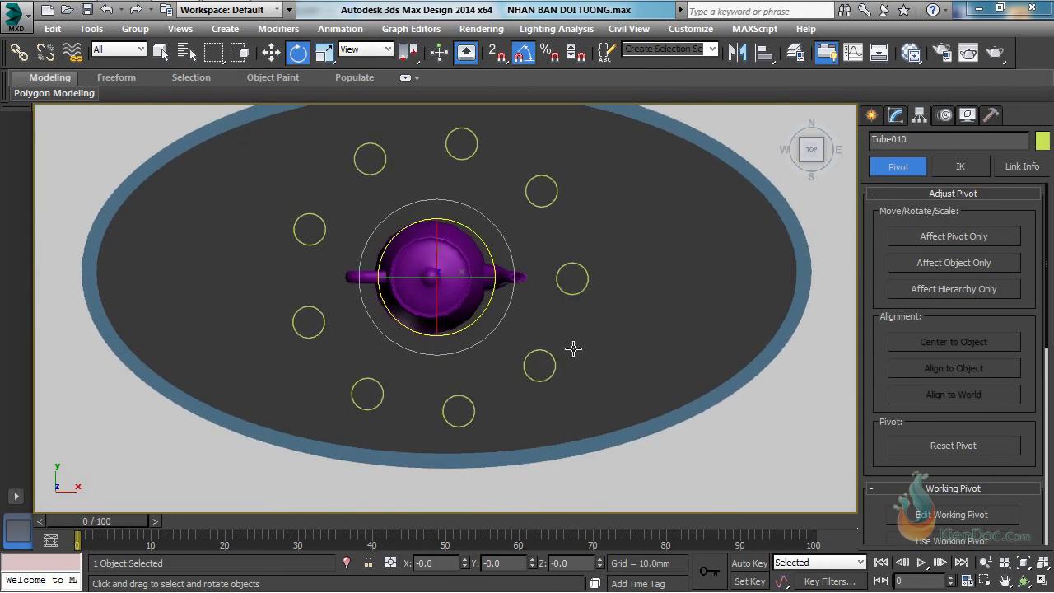
middle_click_drag(600, 328, 600, 346)
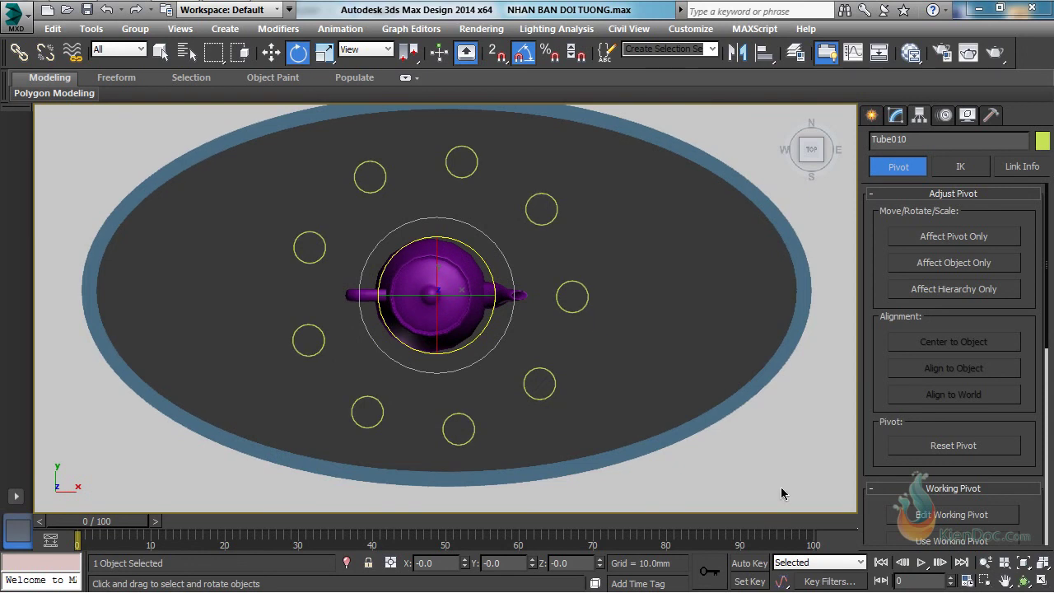
middle_click_drag(447, 371, 546, 232, "alt")
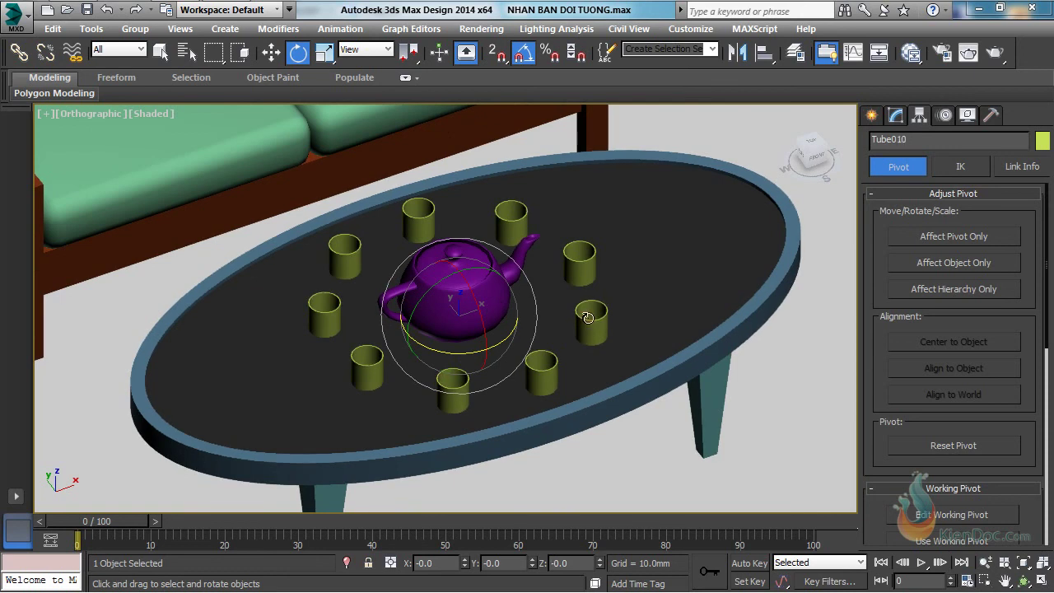
Move a cup aside to expose the overlapping duplicate cup and delete it.
left_click(270, 52)
left_click(590, 323)
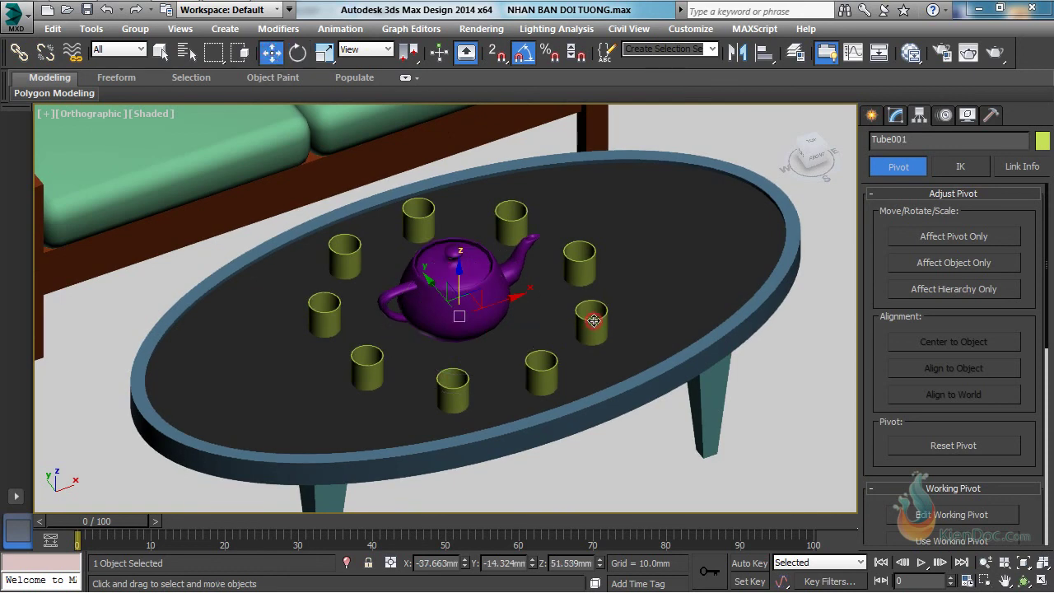
left_click_drag(508, 301, 646, 278)
key("Delete")
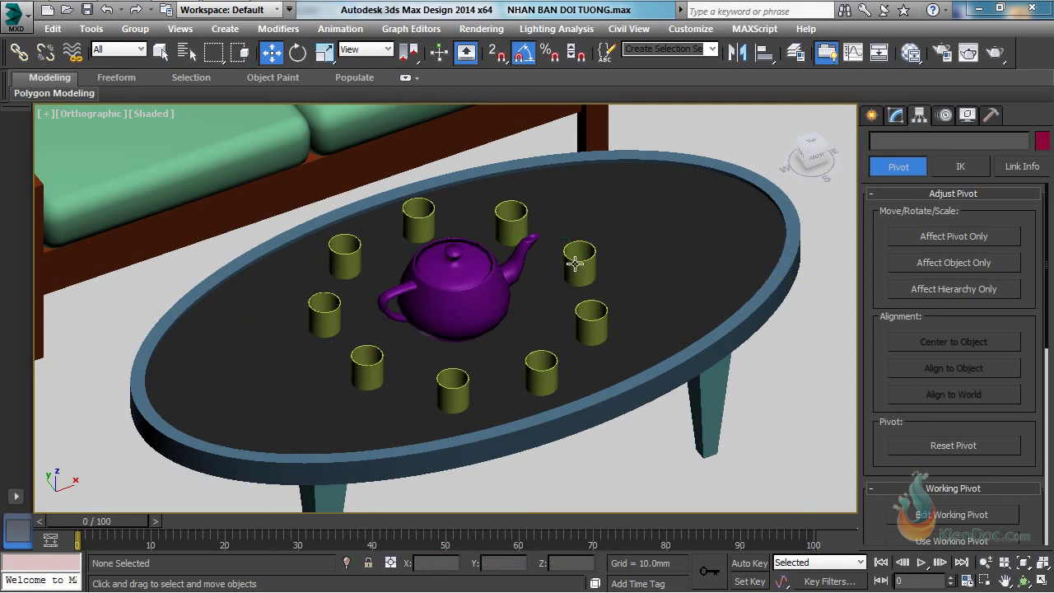
Test-move another ring cup, undo the move, and select all objects.
left_click(574, 265)
left_click_drag(502, 300, 651, 265)
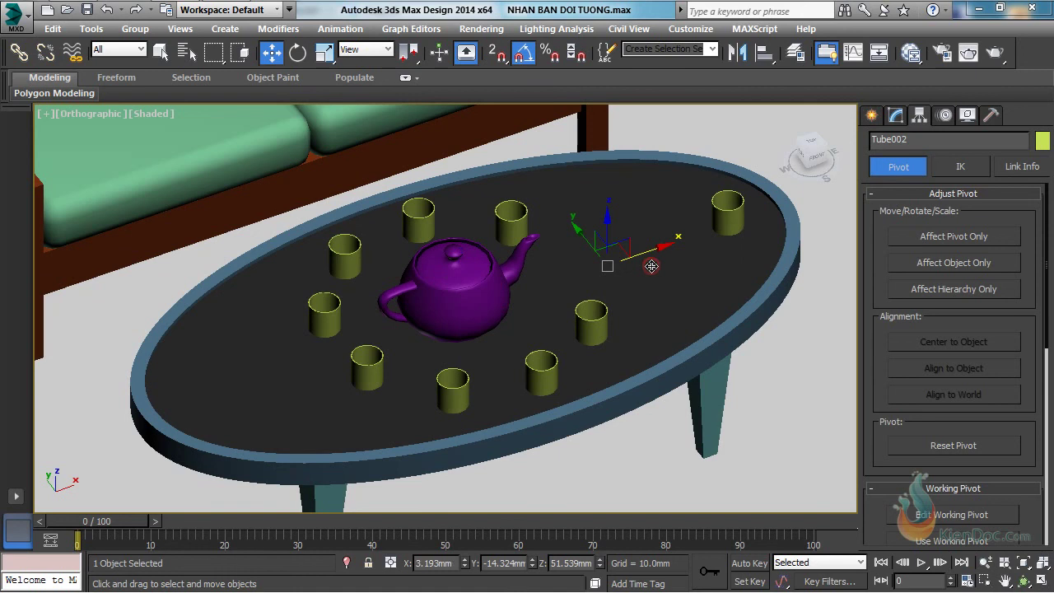
key("ctrl+z")
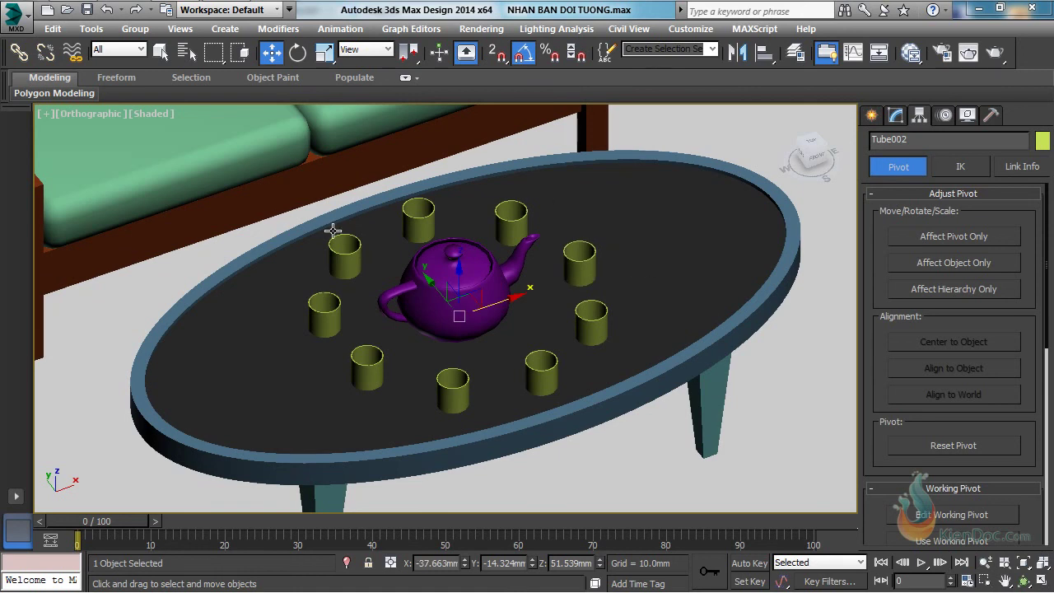
left_click(584, 324)
key("ctrl+a")
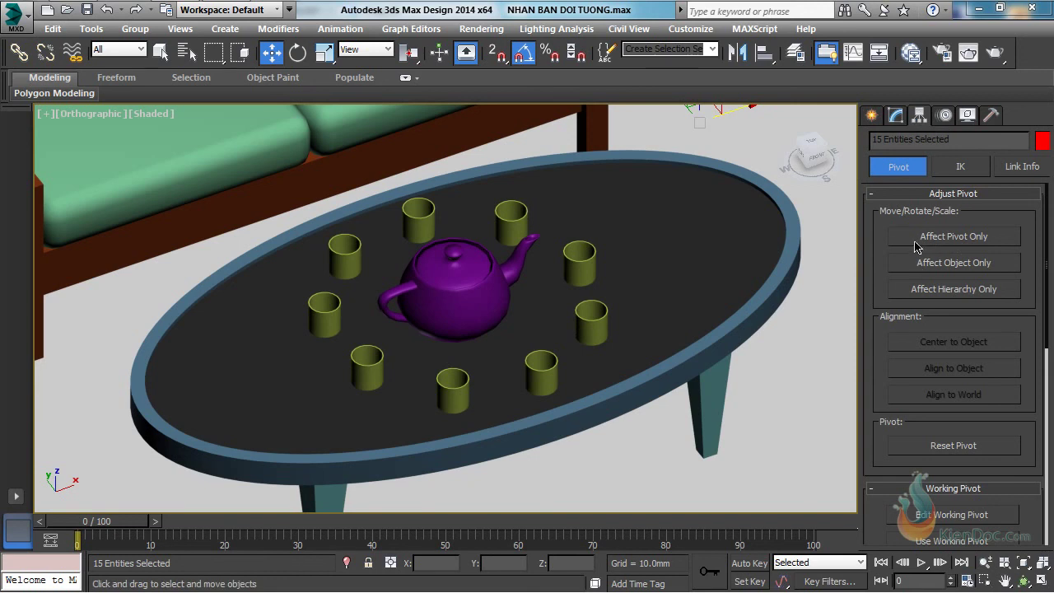
Center each selected object's pivot on itself with Affect Pivot Only, then test-move a cup and undo.
left_click(959, 240)
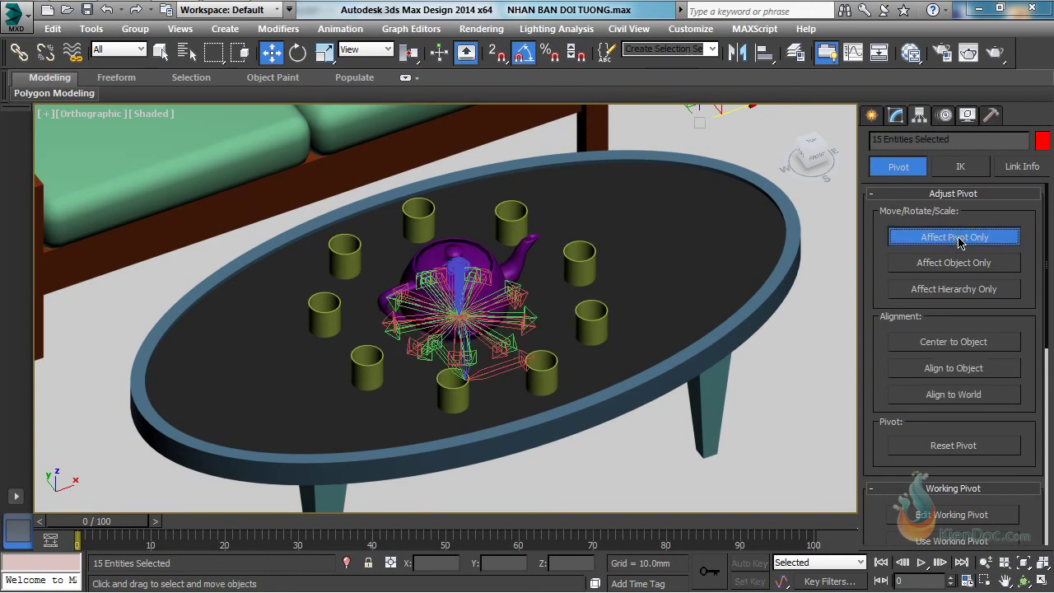
left_click(955, 342)
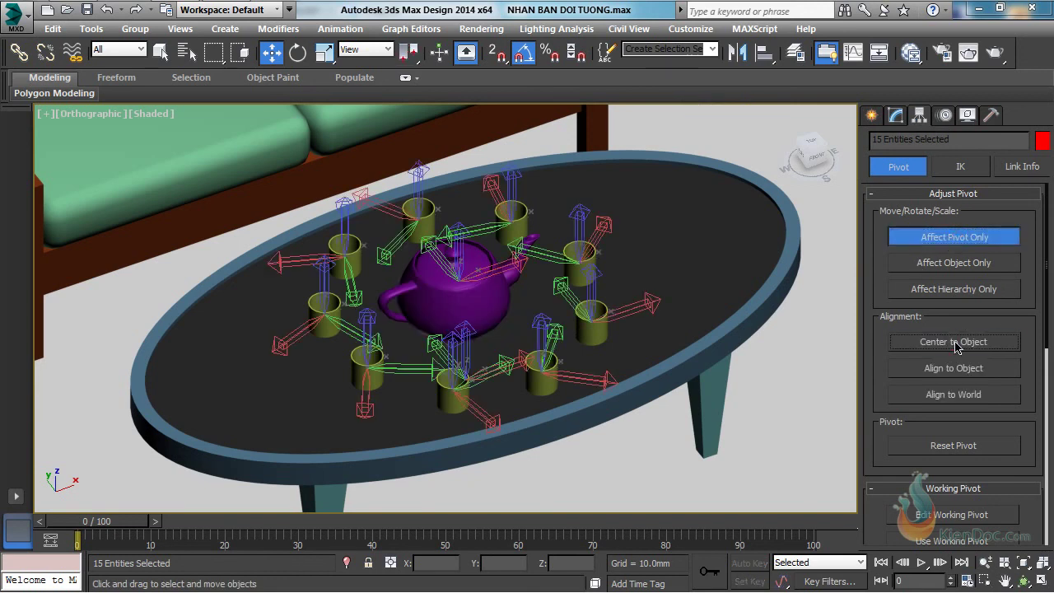
left_click(953, 237)
left_click(580, 265)
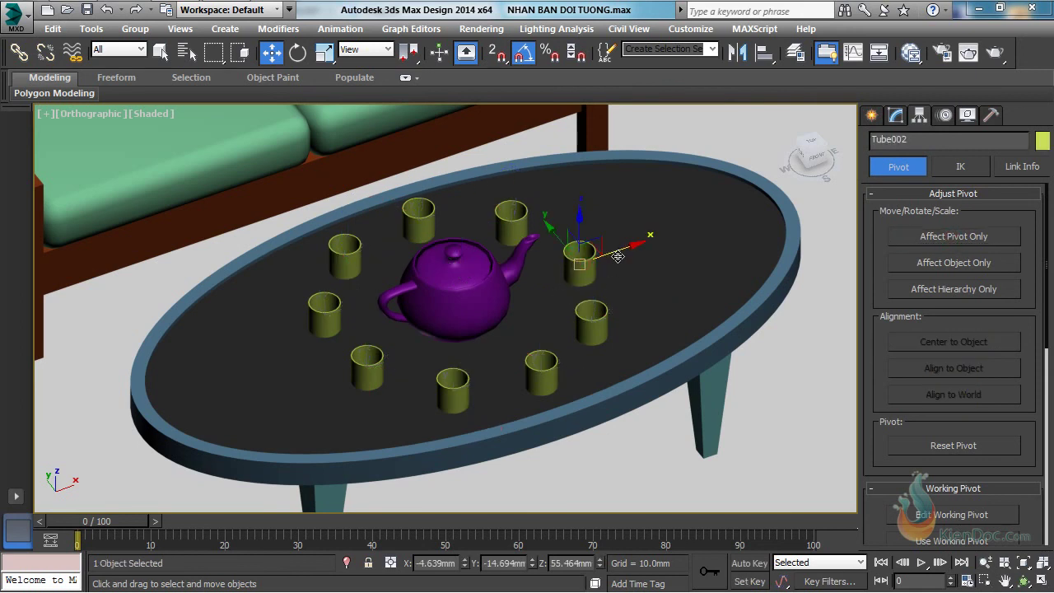
mouse_move(617, 256)
left_mouse_down()
mouse_move(665, 240)
mouse_move(619, 252)
mouse_move(630, 248)
left_mouse_up()
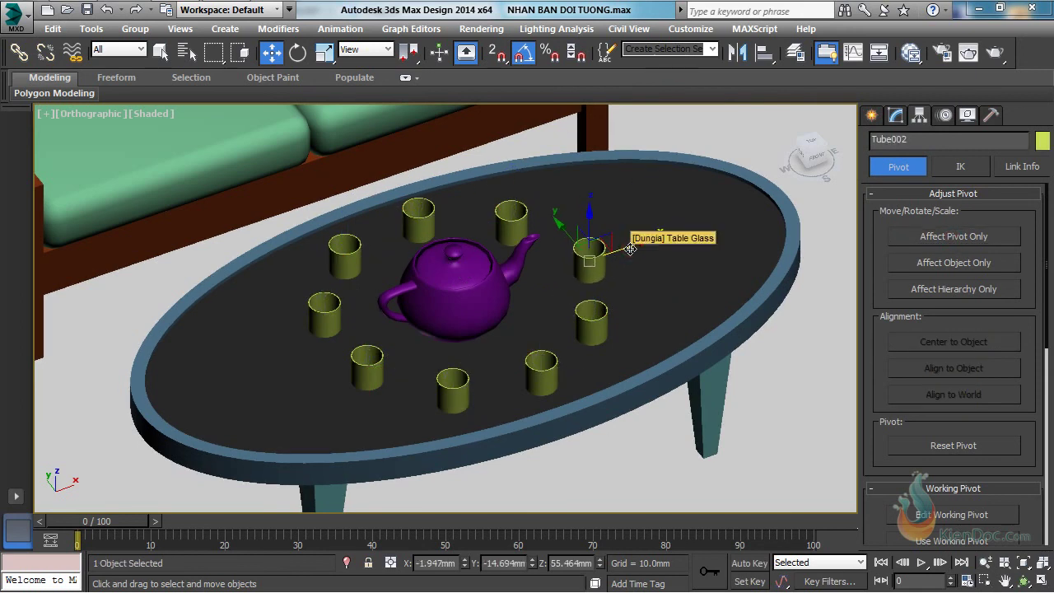
key("ctrl+z")
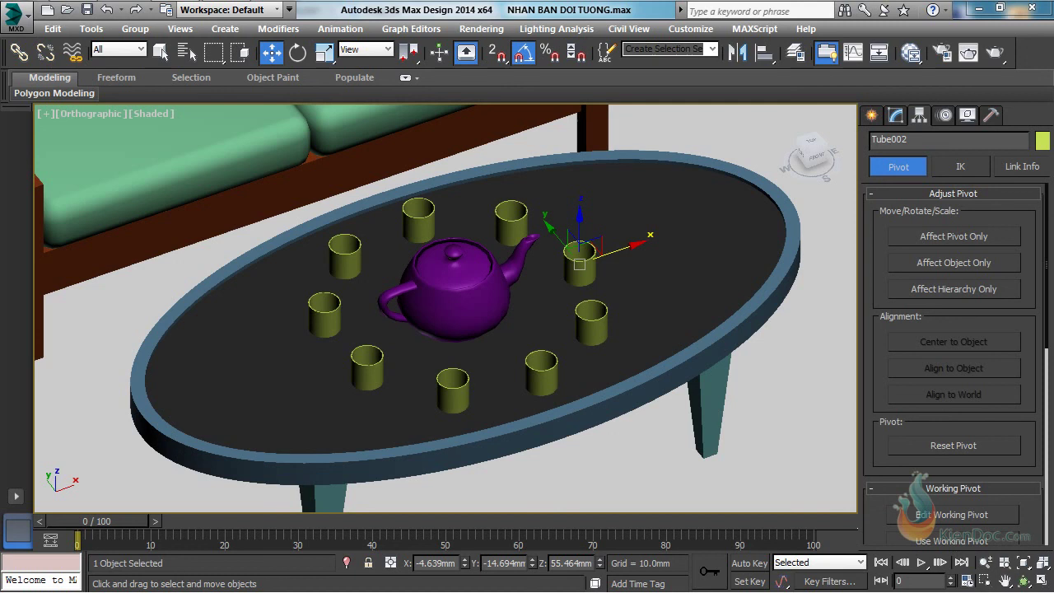